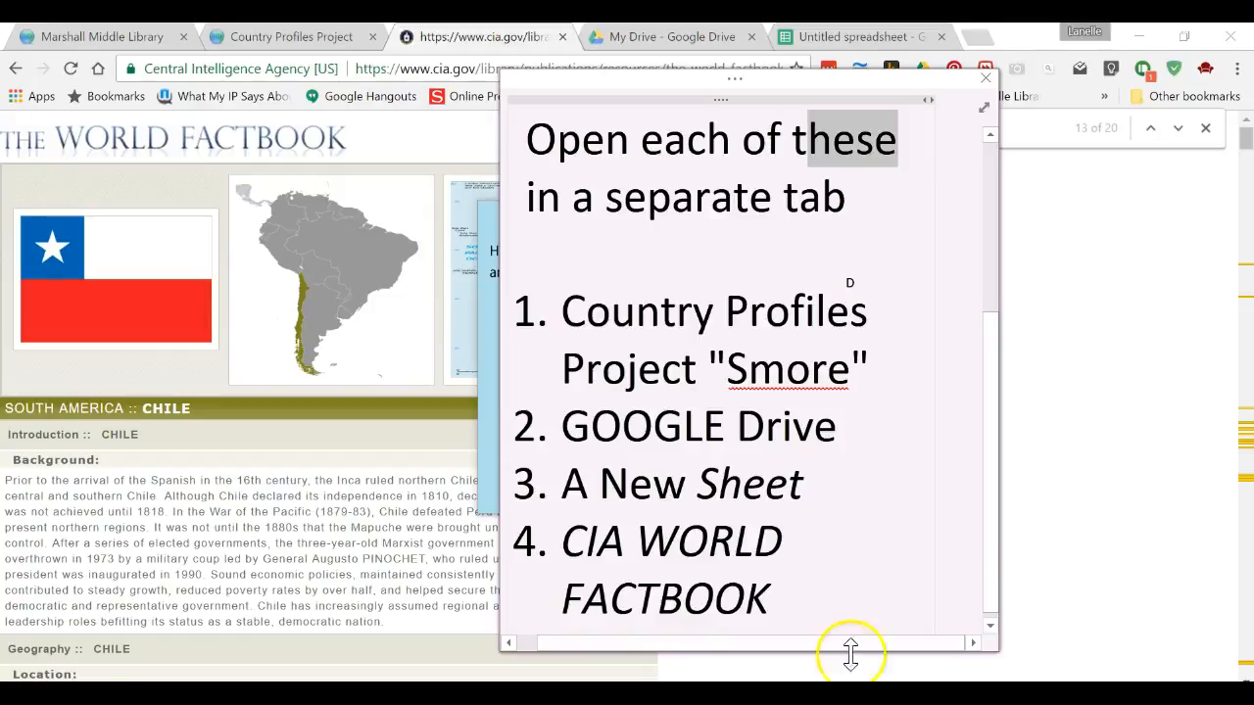
# Step: Close the instruction note listing the tabs to open
pyautogui.click(650, 693)
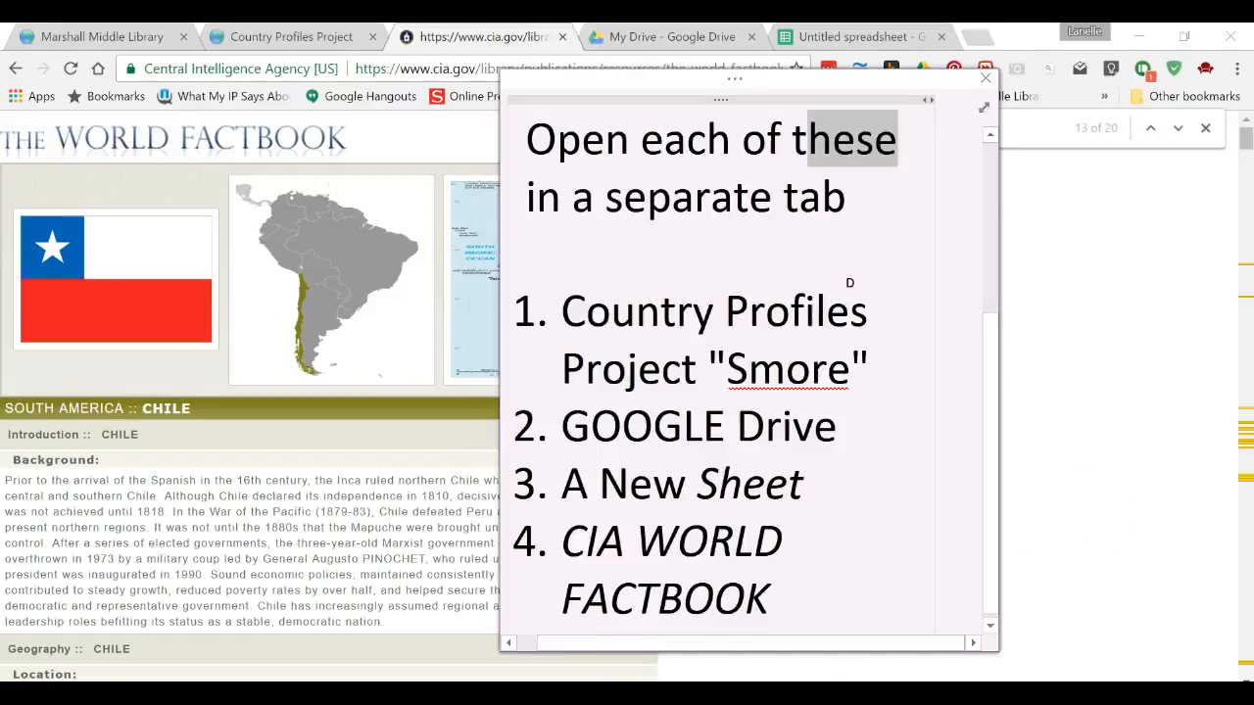
pyautogui.click(819, 614)
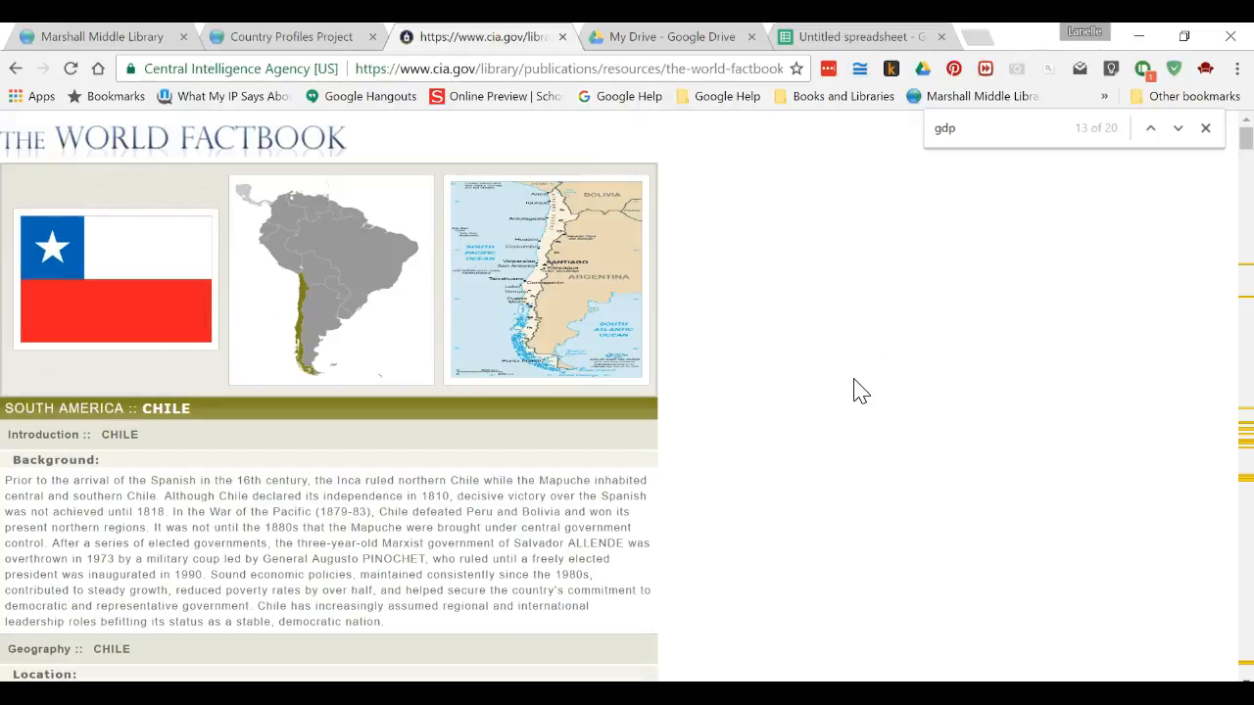
# Step: Open the pie-graph sticky note and paste the GDP composition and labor force headings into it
pyautogui.click(753, 694)
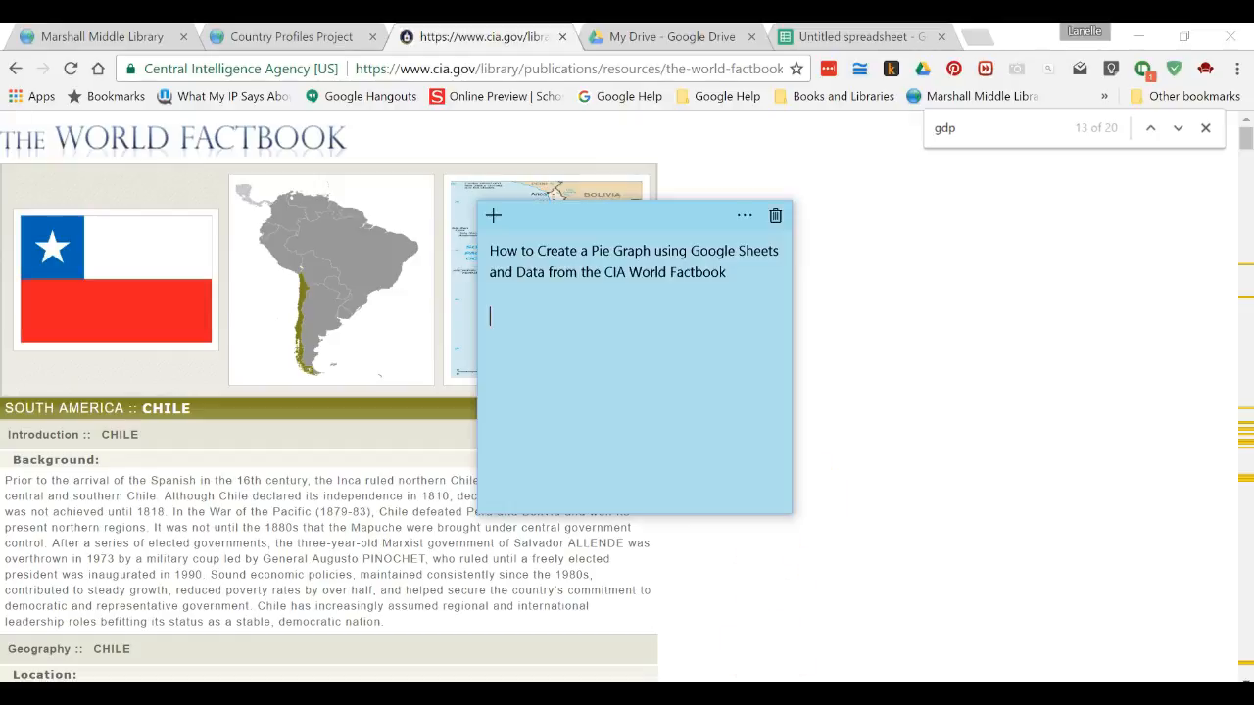
pyautogui.write('GDP - composition, by sector of origin:  Labor force - by occupation:')
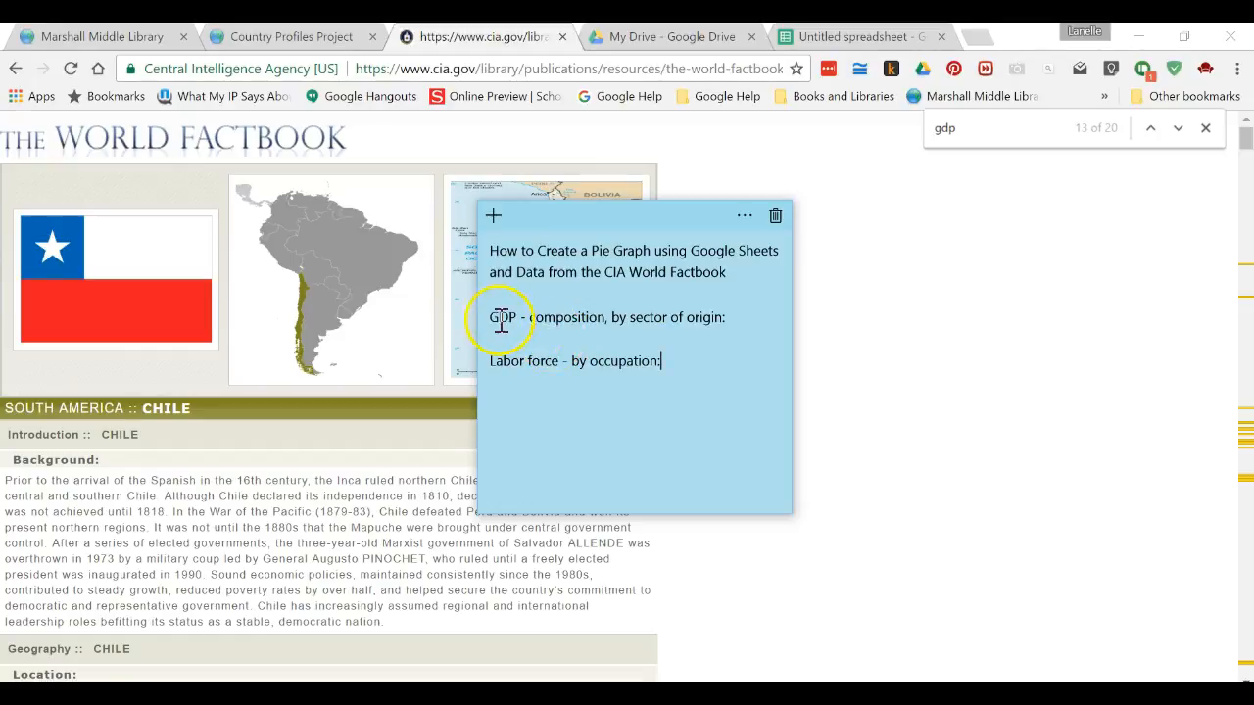
# Step: Copy the 'GDP - composition, by sector of origin:' heading and search the Factbook page for it
pyautogui.moveTo(495, 317); pyautogui.dragTo(756, 315)
pyautogui.hotkey('ctrl', 'c')
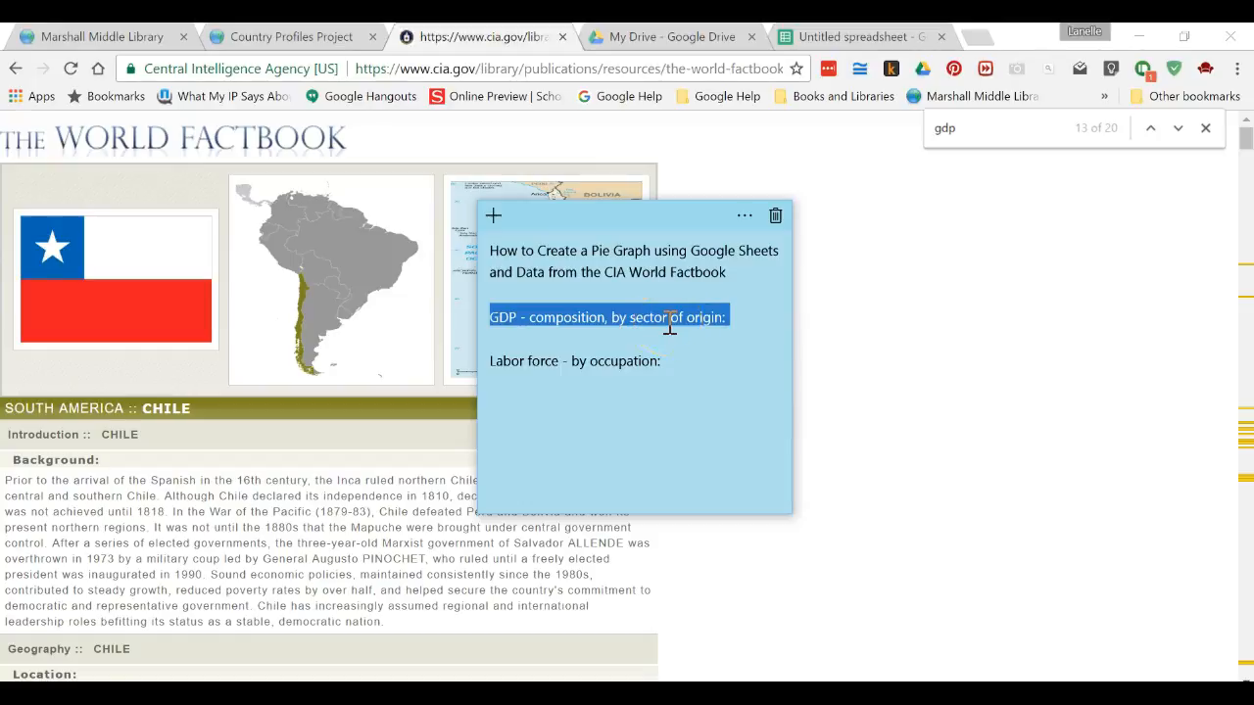
pyautogui.click(1005, 131)
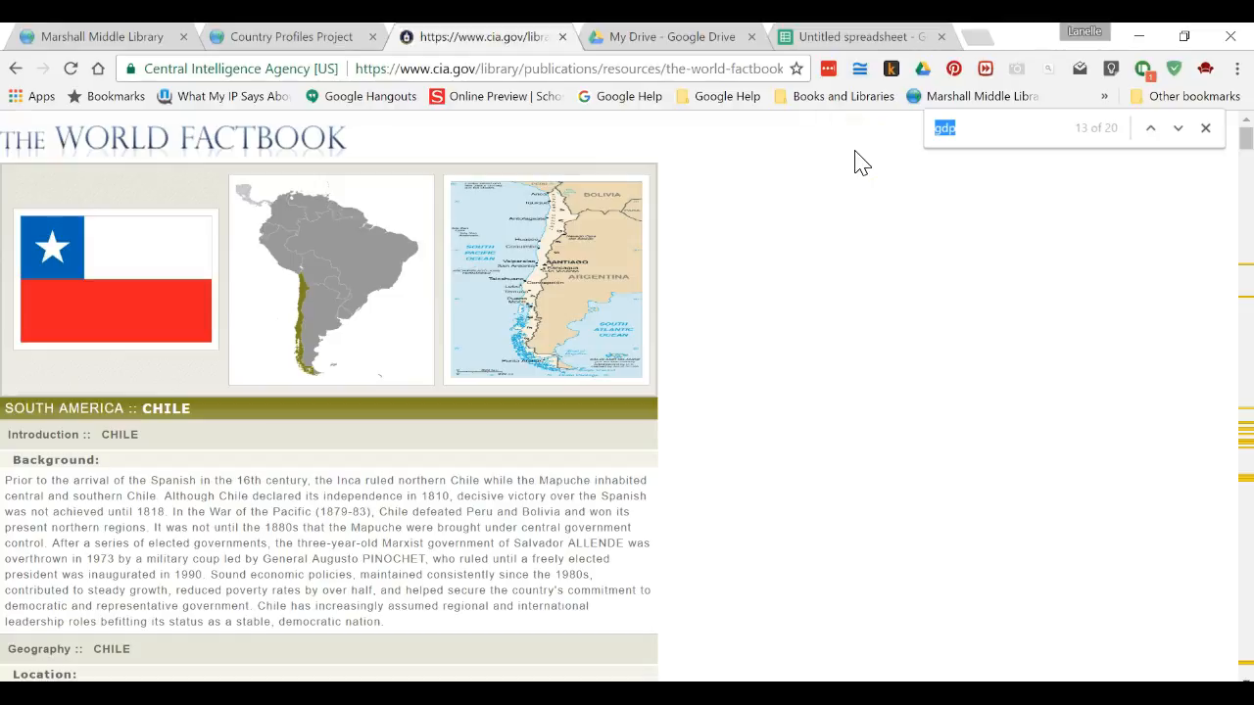
pyautogui.hotkey('ctrl', 'v')
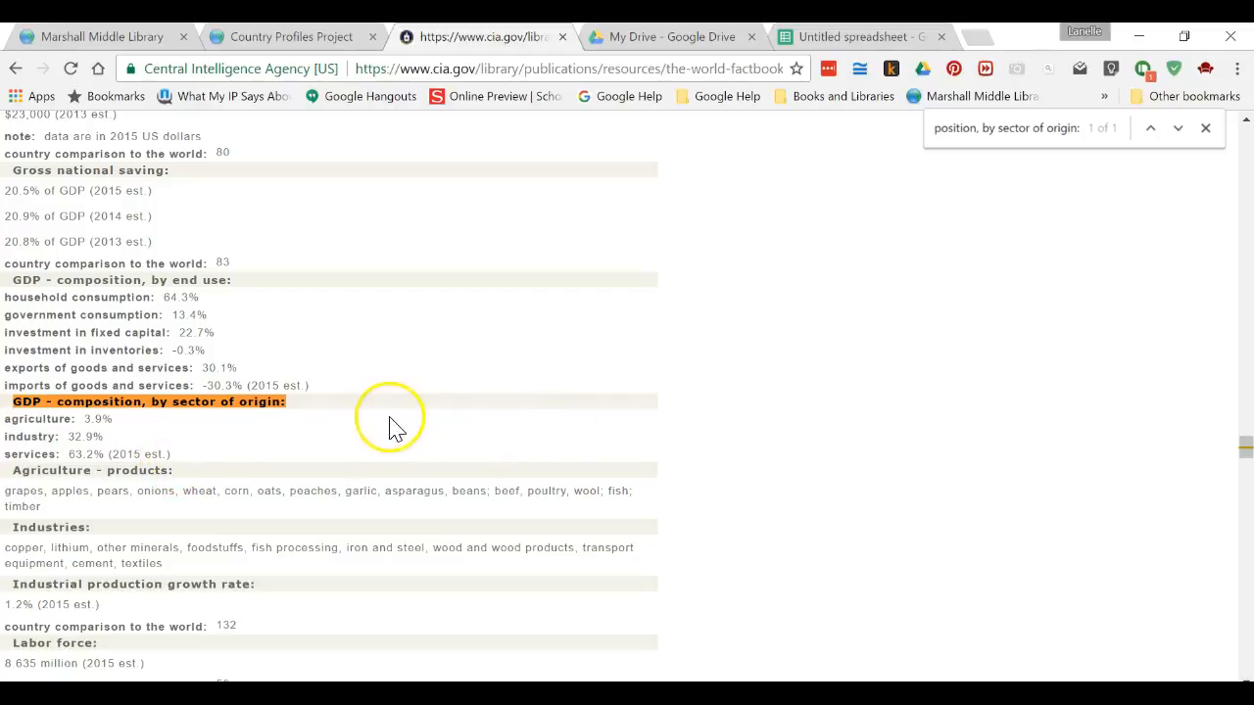
pyautogui.click(1205, 130)
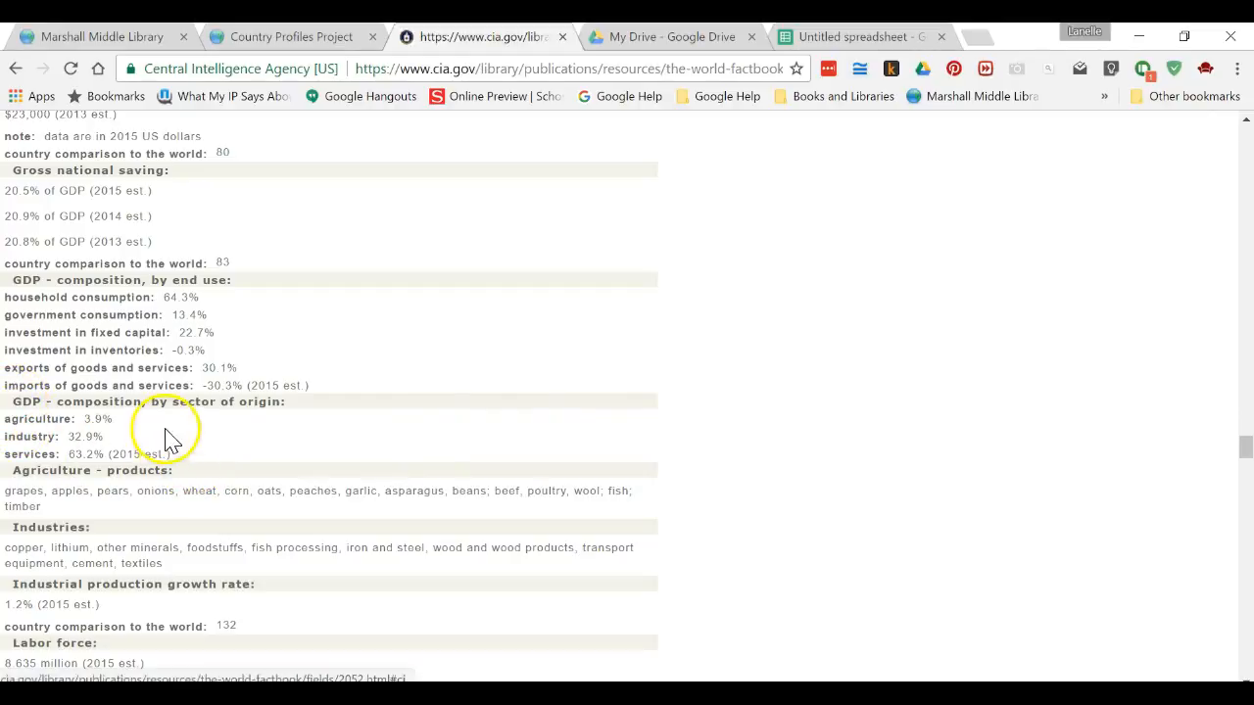
# Step: Copy the agriculture, industry and services lines under GDP composition by sector of origin
pyautogui.moveTo(172, 454); pyautogui.dragTo(16, 428)
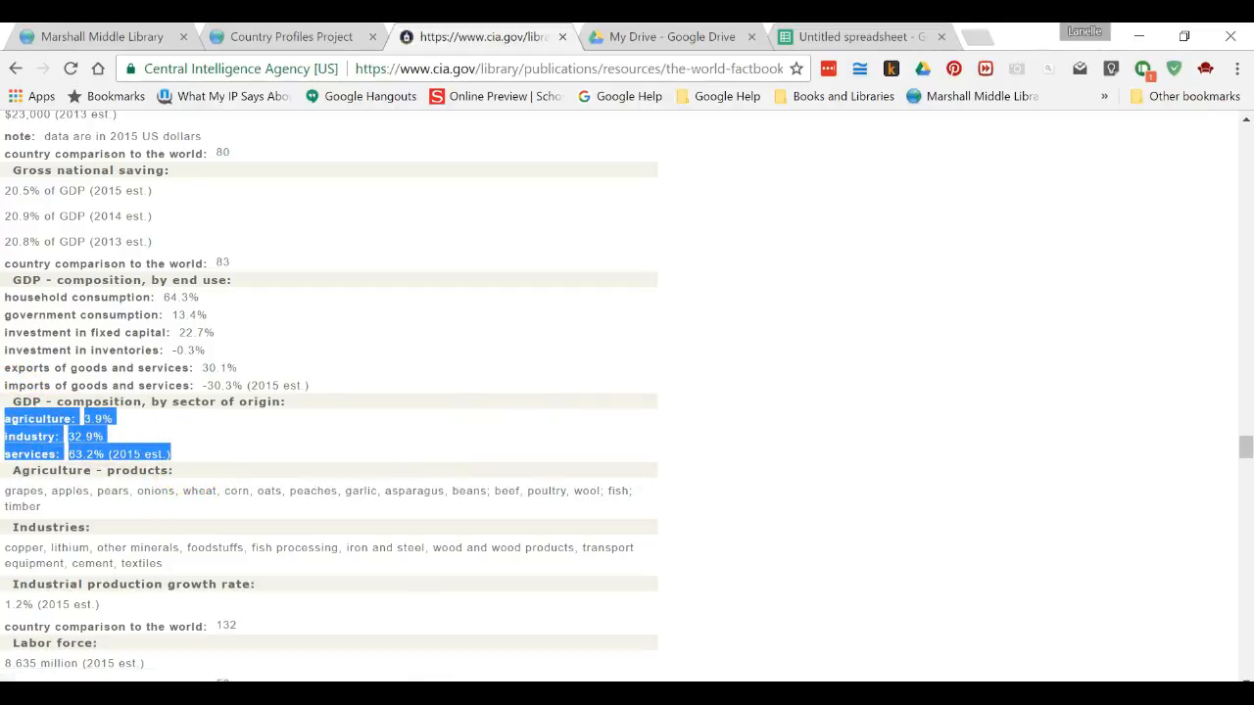
pyautogui.click(881, 39)
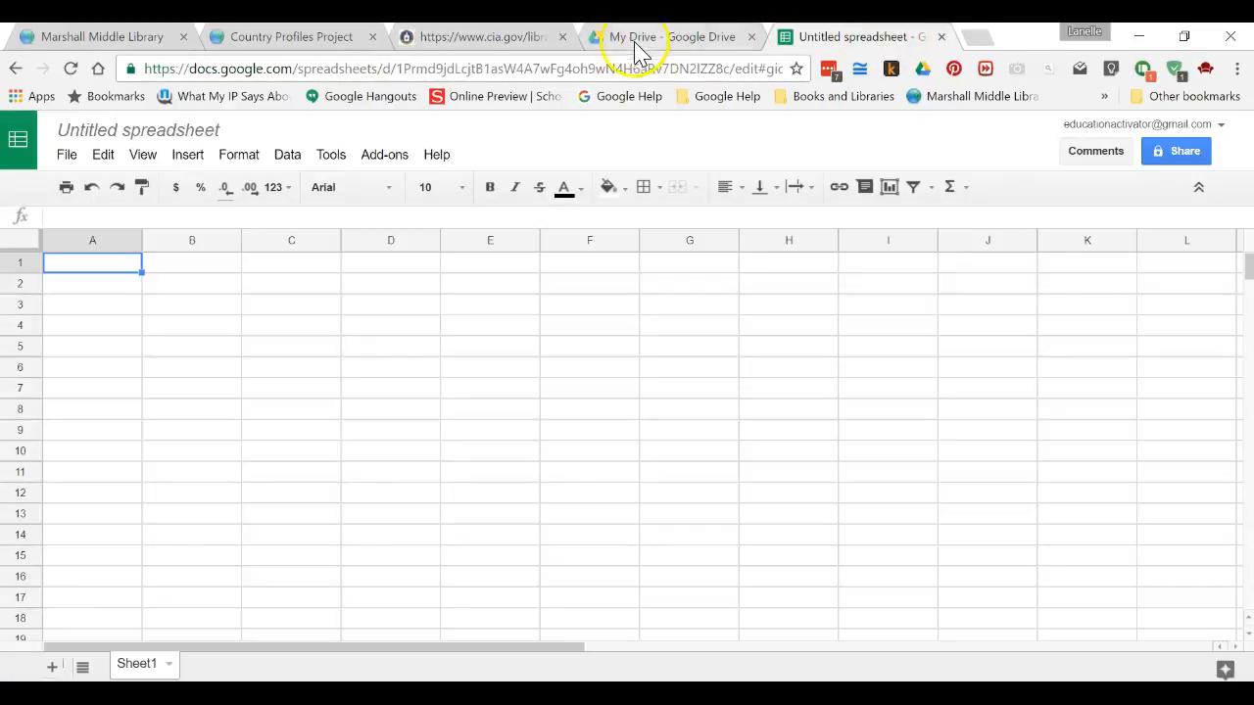
pyautogui.click(489, 41)
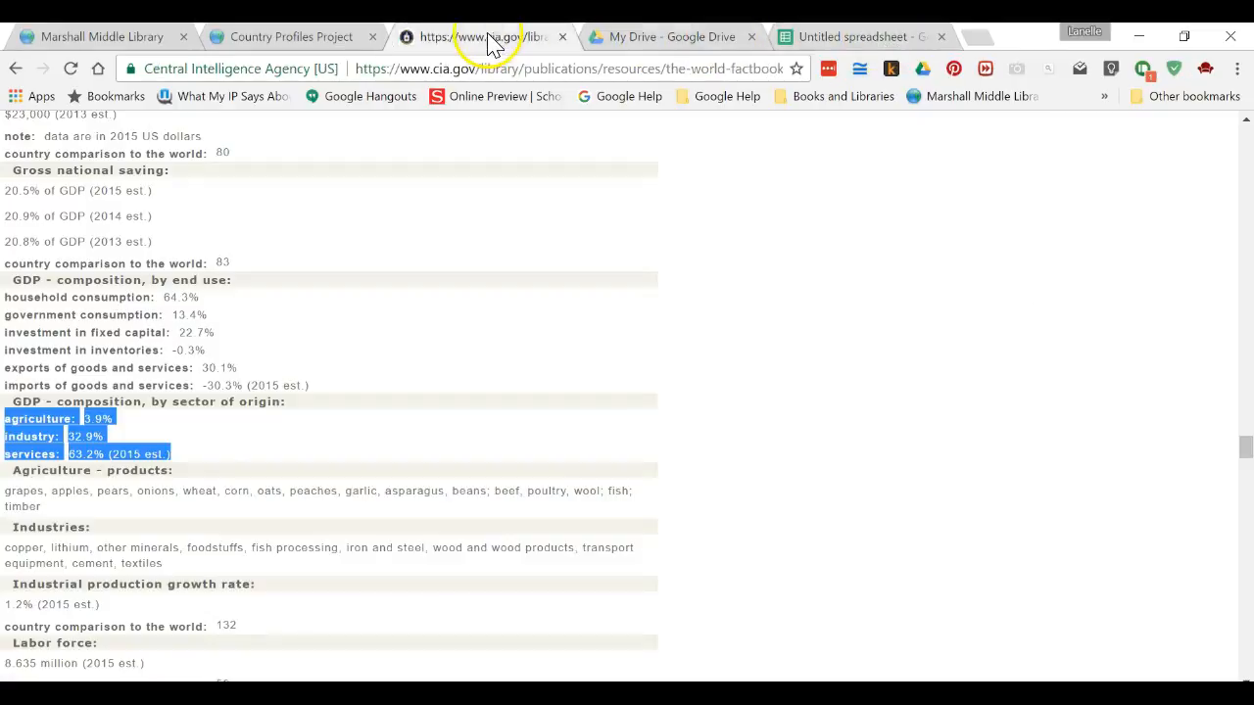
pyautogui.click(185, 462)
pyautogui.moveTo(187, 468); pyautogui.dragTo(30, 438)
pyautogui.hotkey('ctrl', 'c')
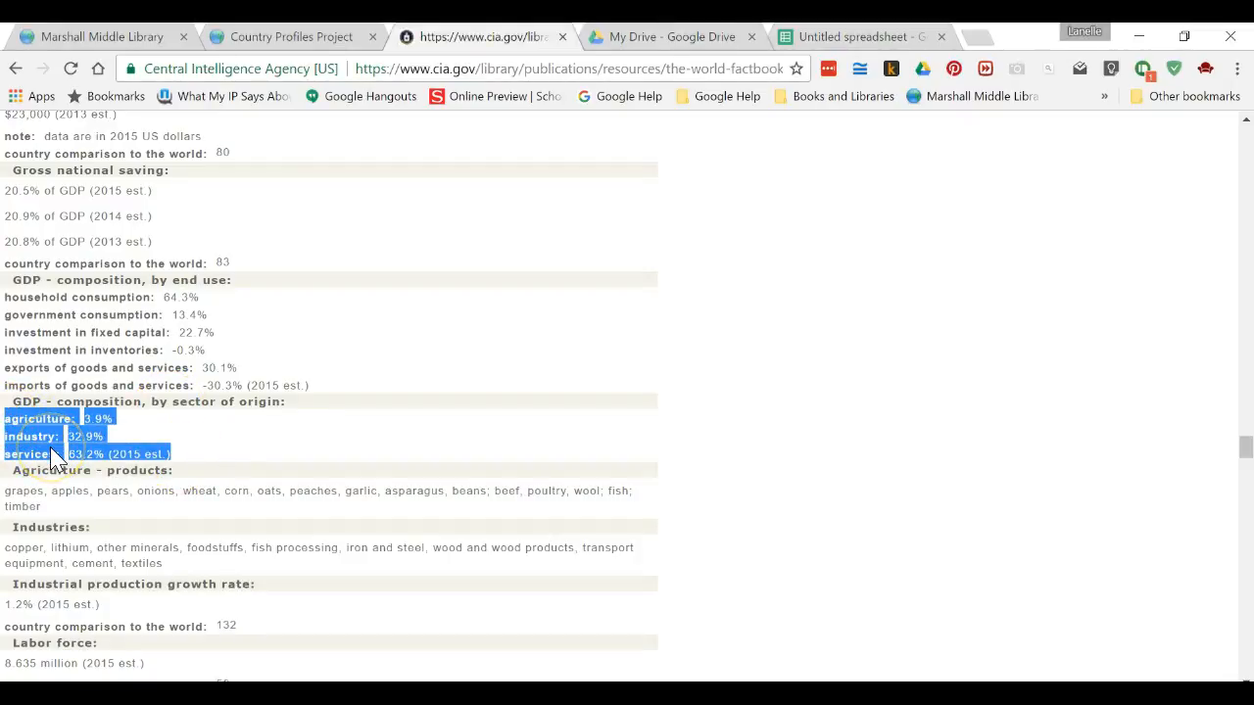
pyautogui.click(857, 40)
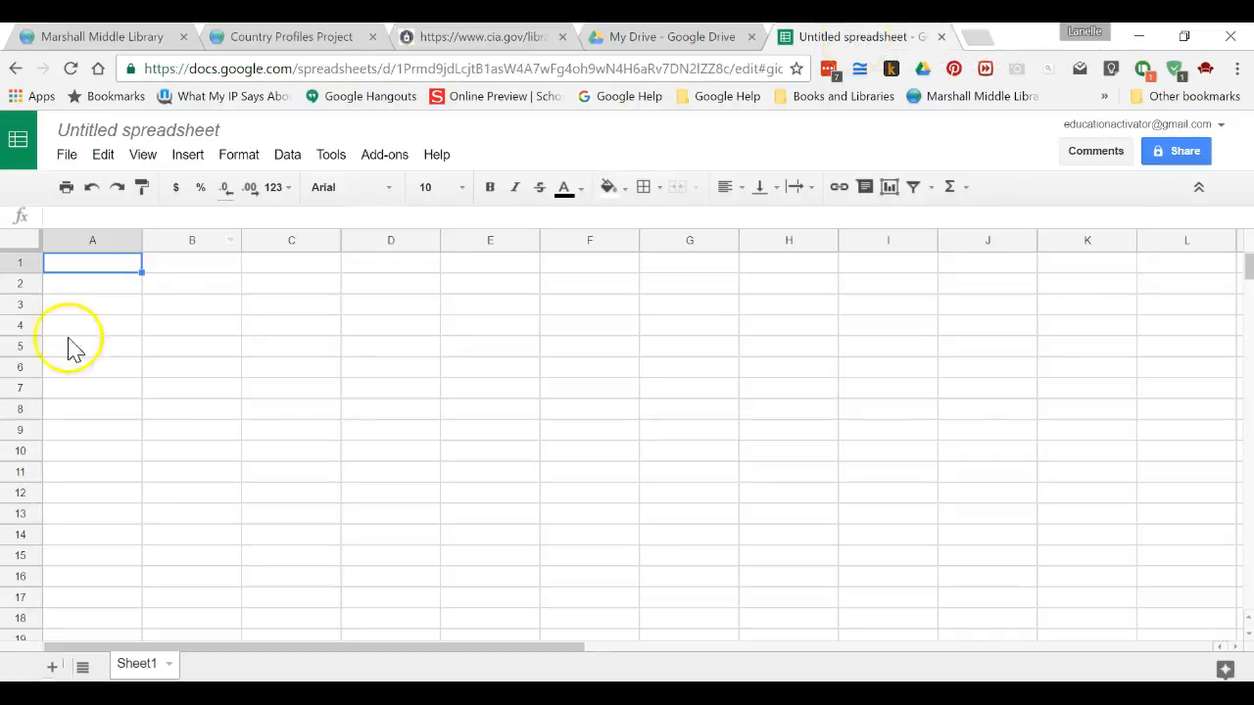
# Step: Paste the sector lines into A1 and split them into columns using a custom ':' separator
pyautogui.hotkey('ctrl', 'v')
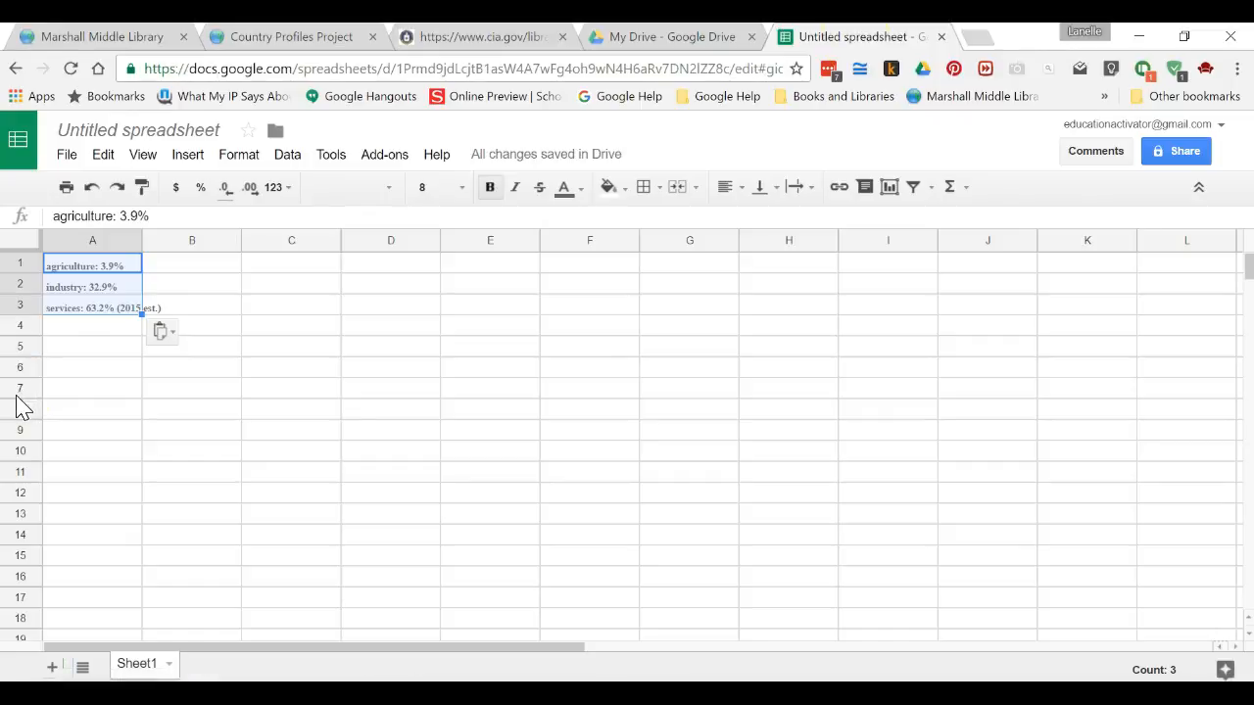
pyautogui.click(165, 333)
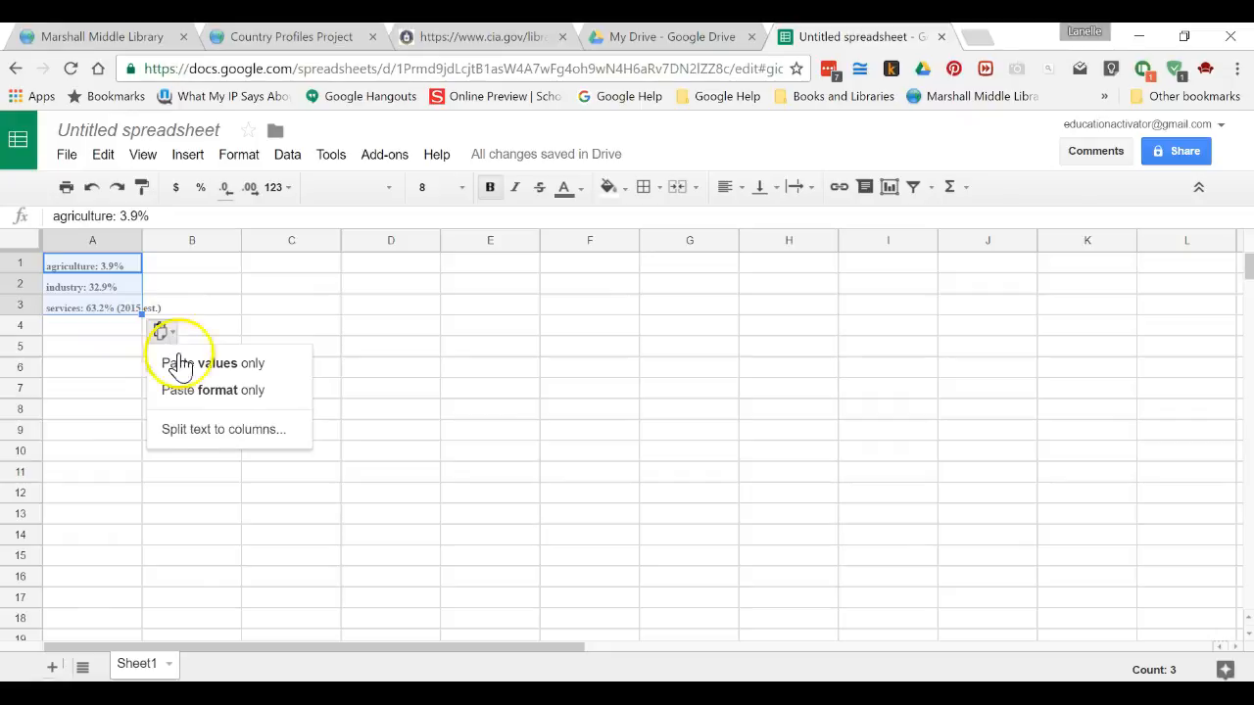
pyautogui.click(222, 441)
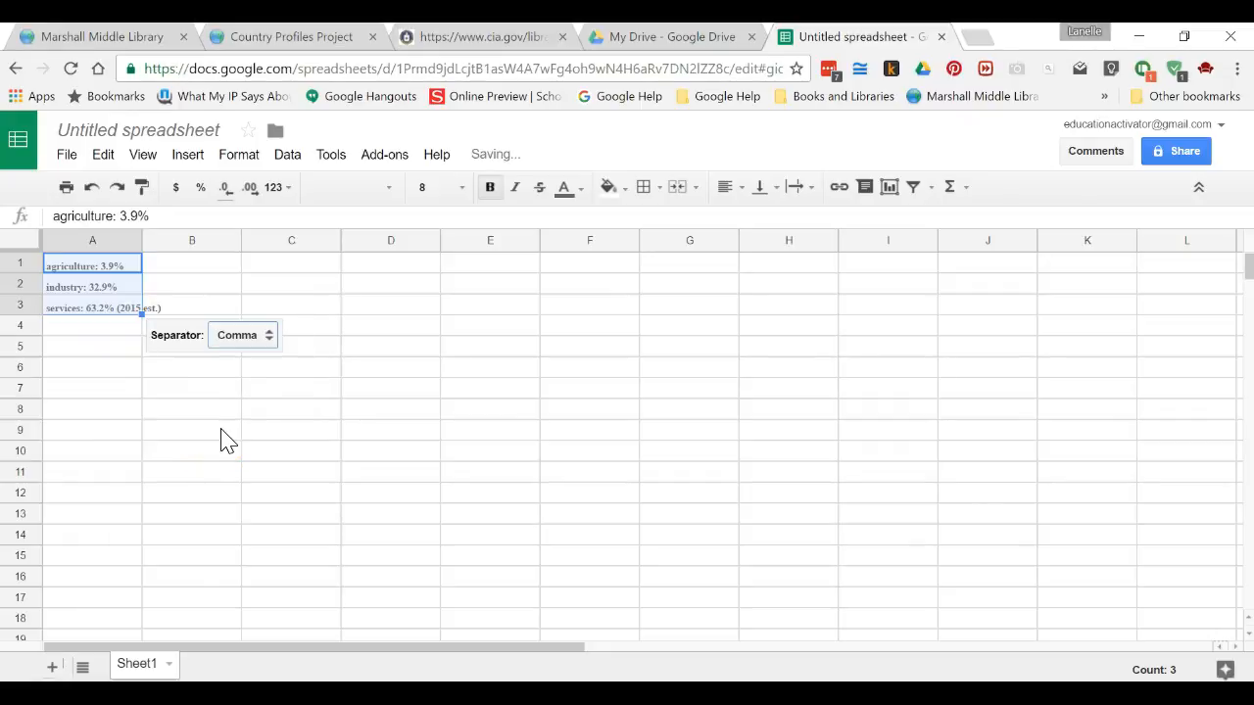
pyautogui.click(249, 339)
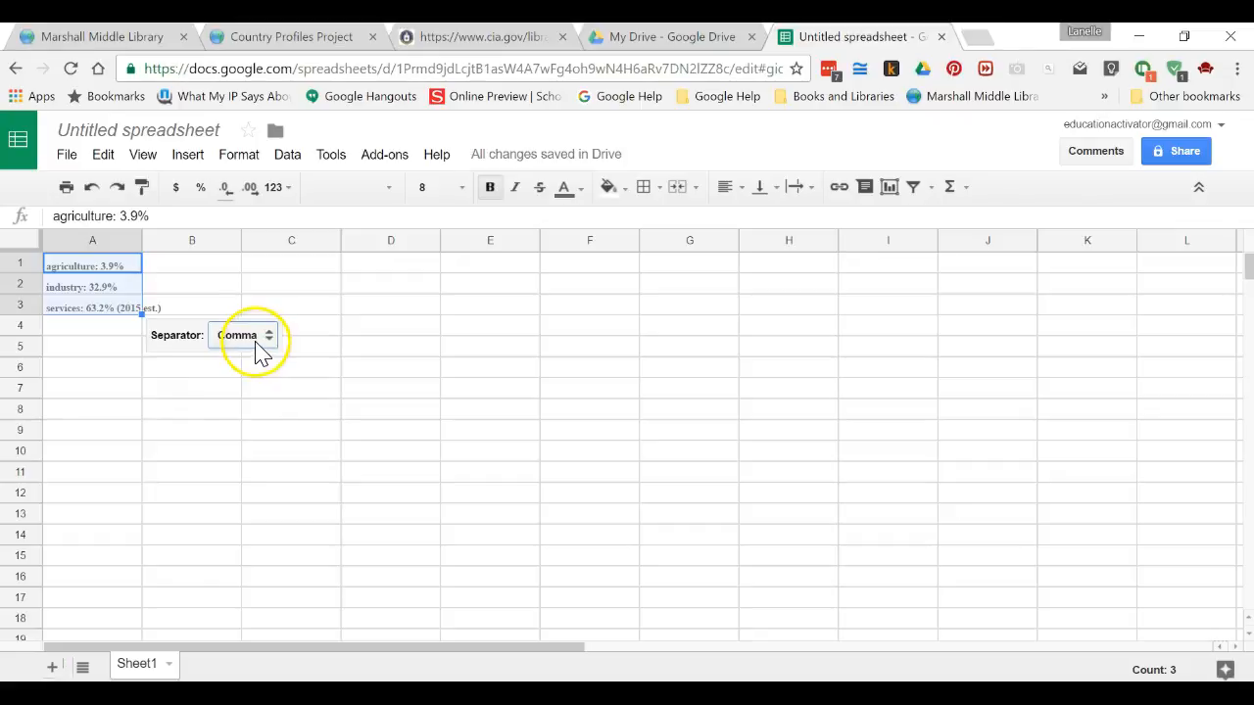
pyautogui.click(271, 340)
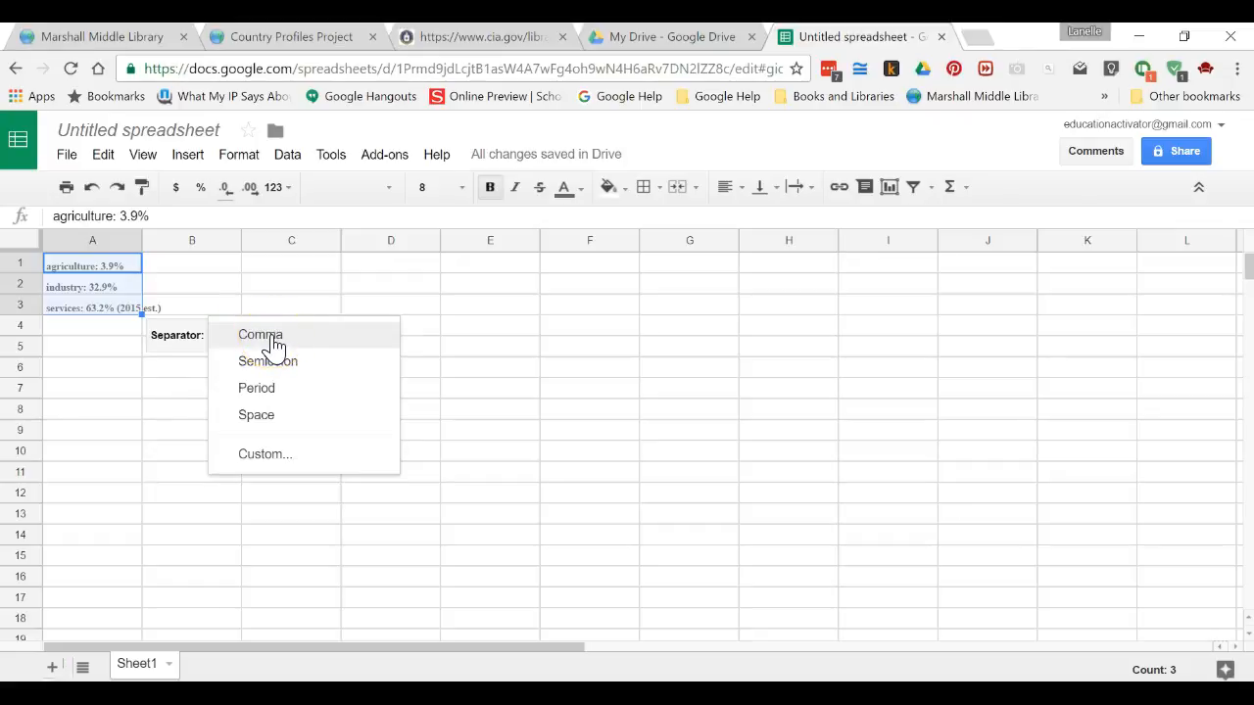
pyautogui.click(277, 456)
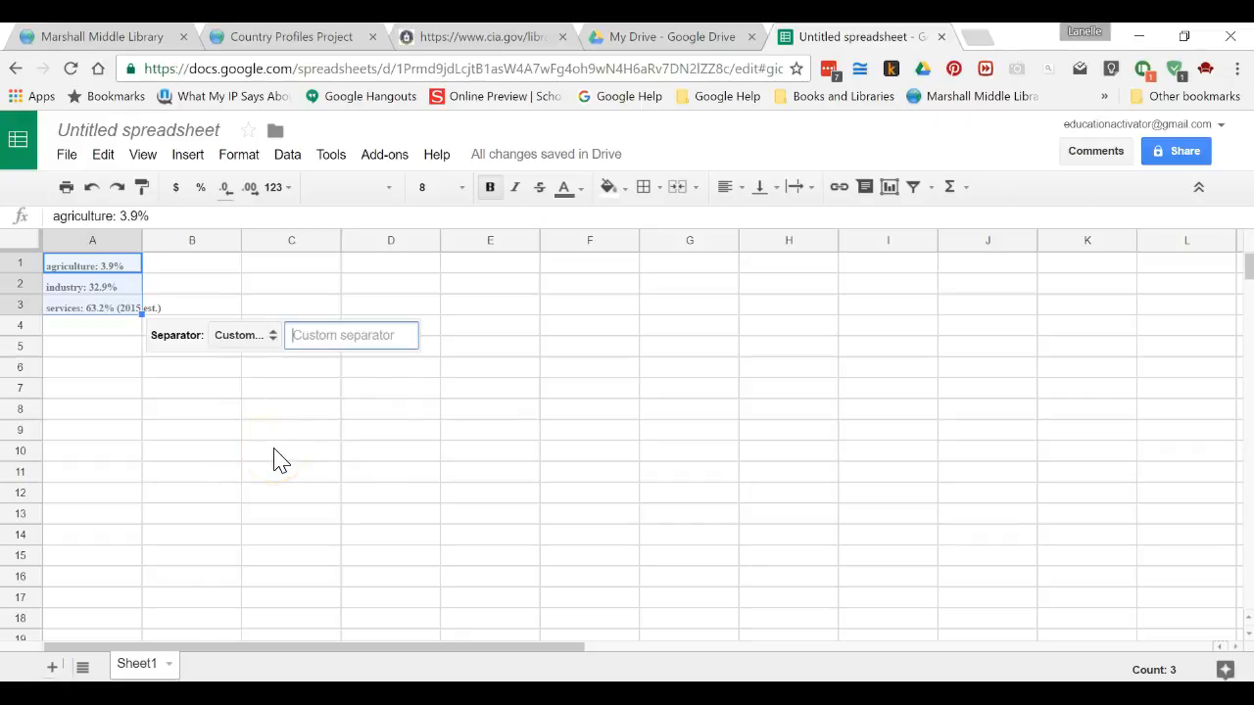
pyautogui.write(':')
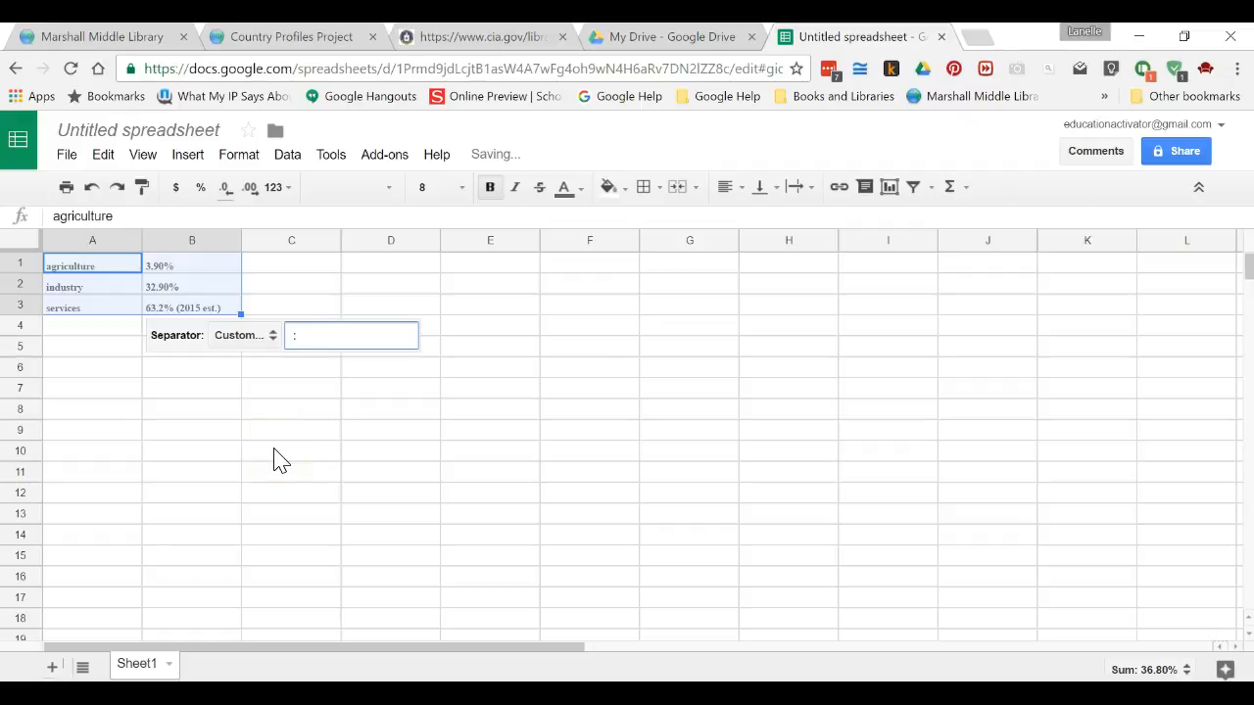
# Step: Rename the spreadsheet GDP by Sector and shorten the services value in B3 to 63.2%
pyautogui.click(500, 567)
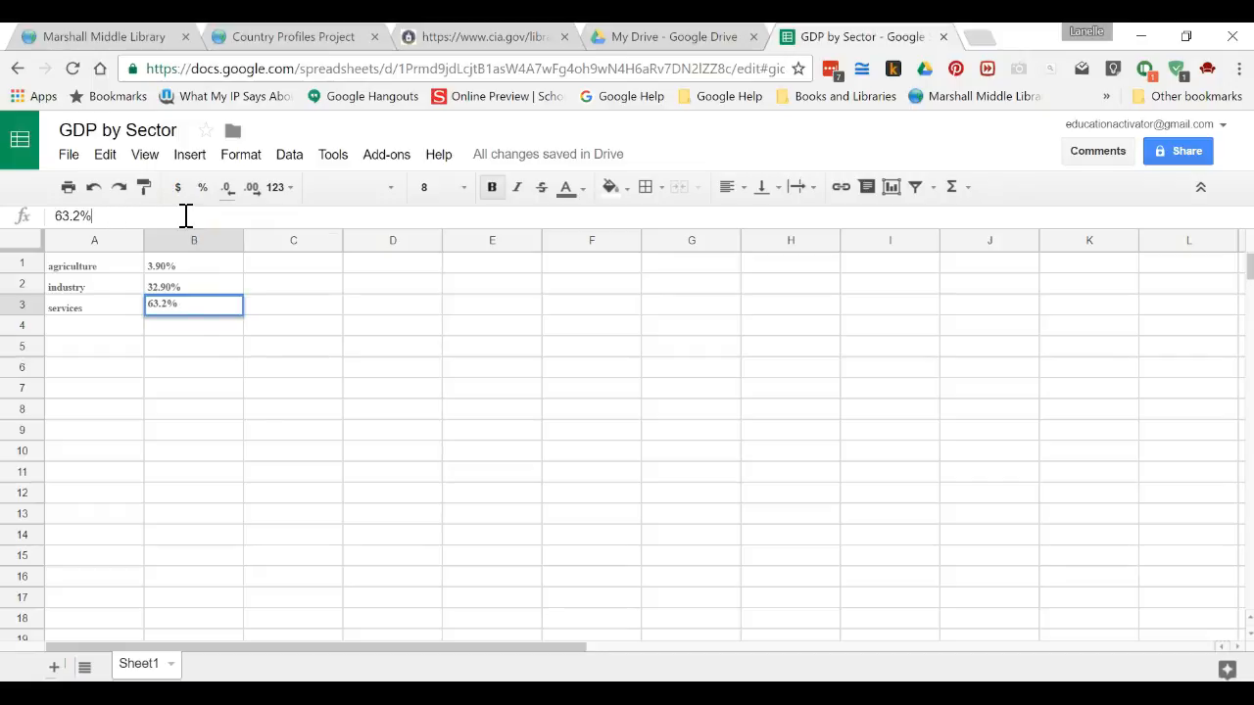
pyautogui.click(294, 453)
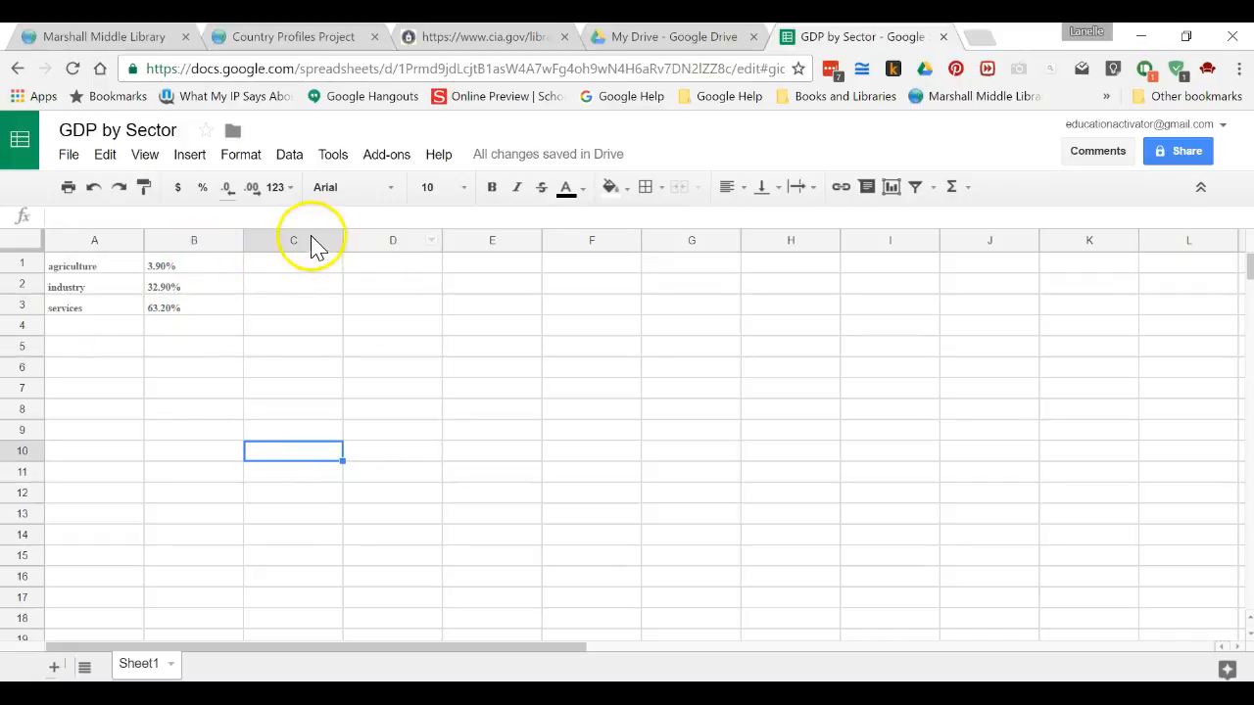
# Step: Open Explore on the whole sheet and insert its suggested pie chart into the sheet
pyautogui.click(1226, 670)
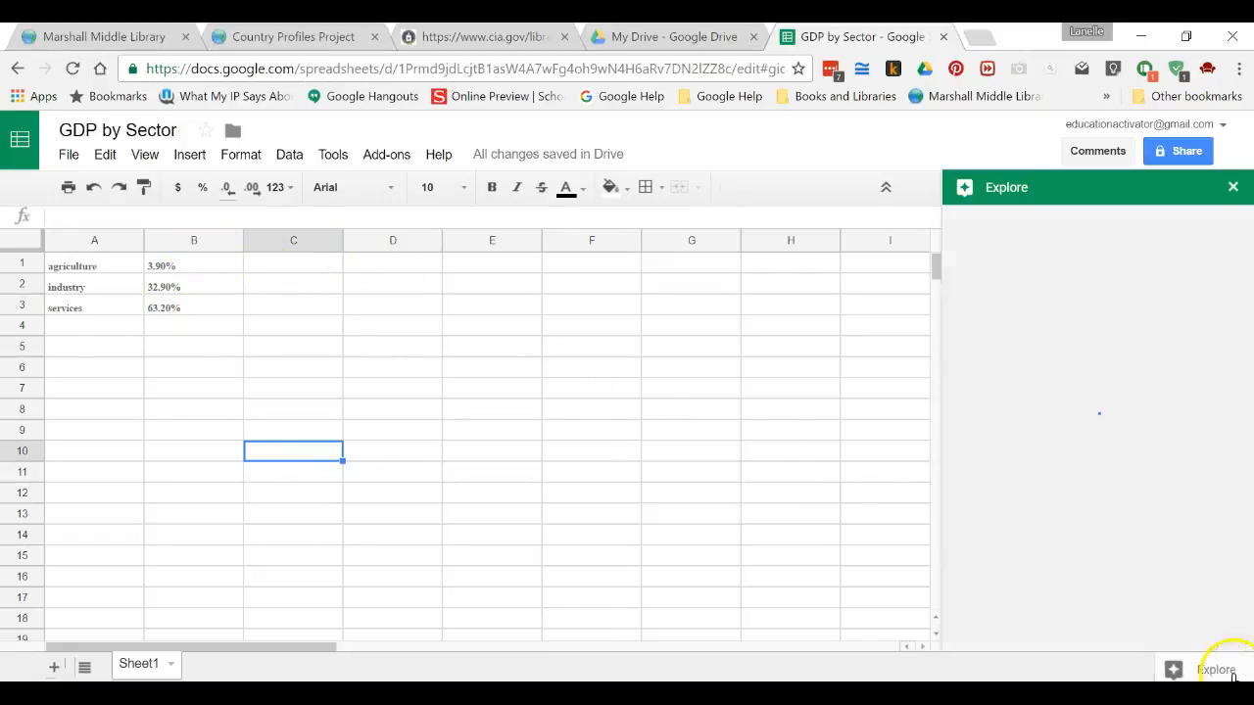
pyautogui.click(37, 241)
pyautogui.scroll(-1, 1075, 561)
pyautogui.moveTo(1077, 535); pyautogui.dragTo(503, 390)
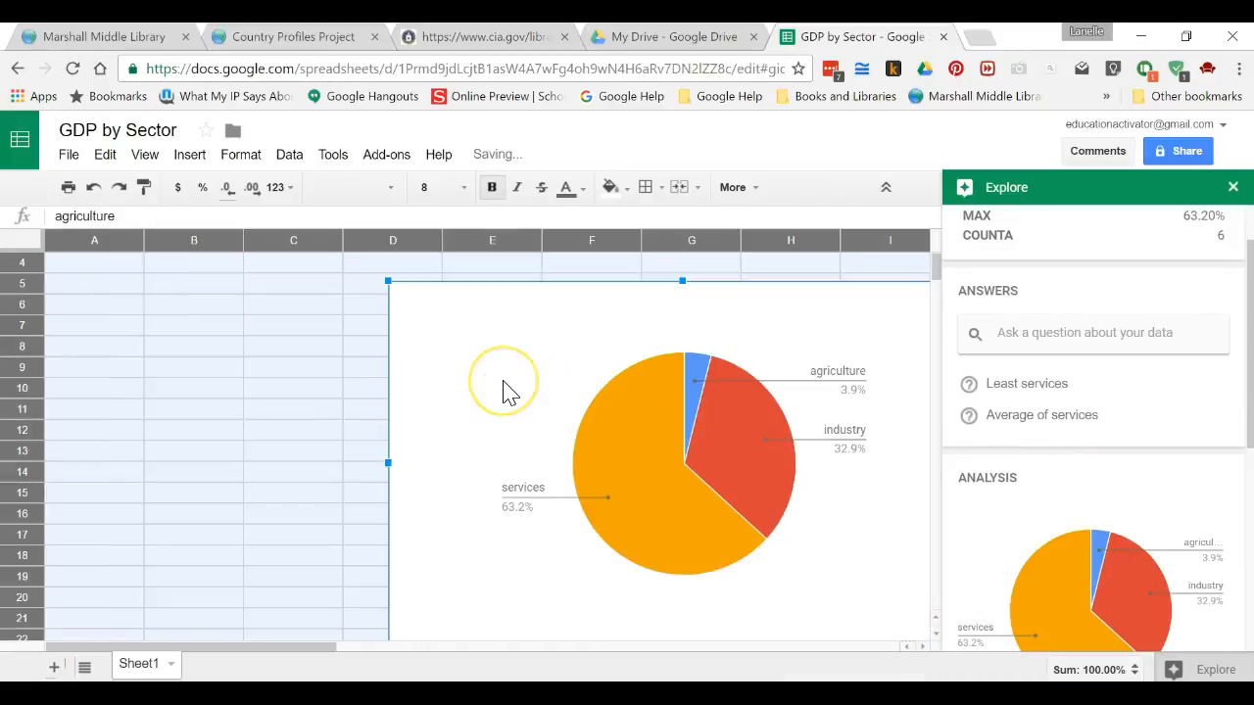
pyautogui.click(222, 454)
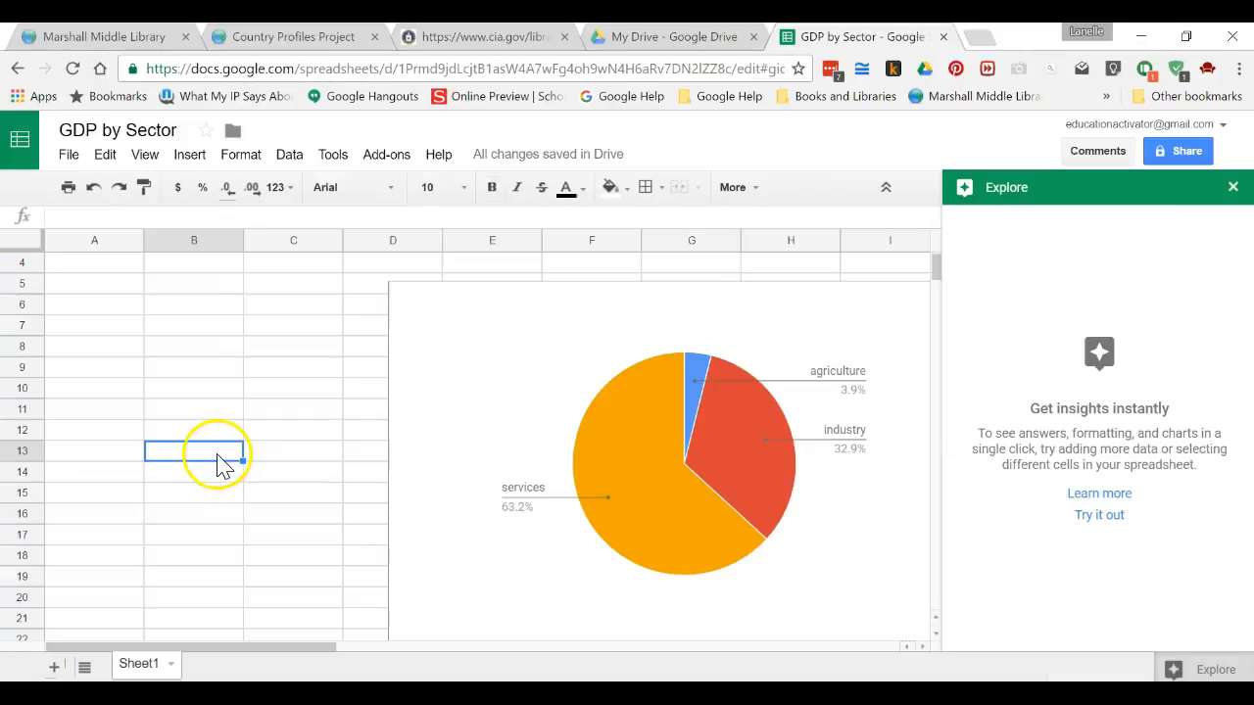
pyautogui.click(1232, 187)
# Step: Change the chart type to a doughnut chart in the chart editor
pyautogui.click(951, 313)
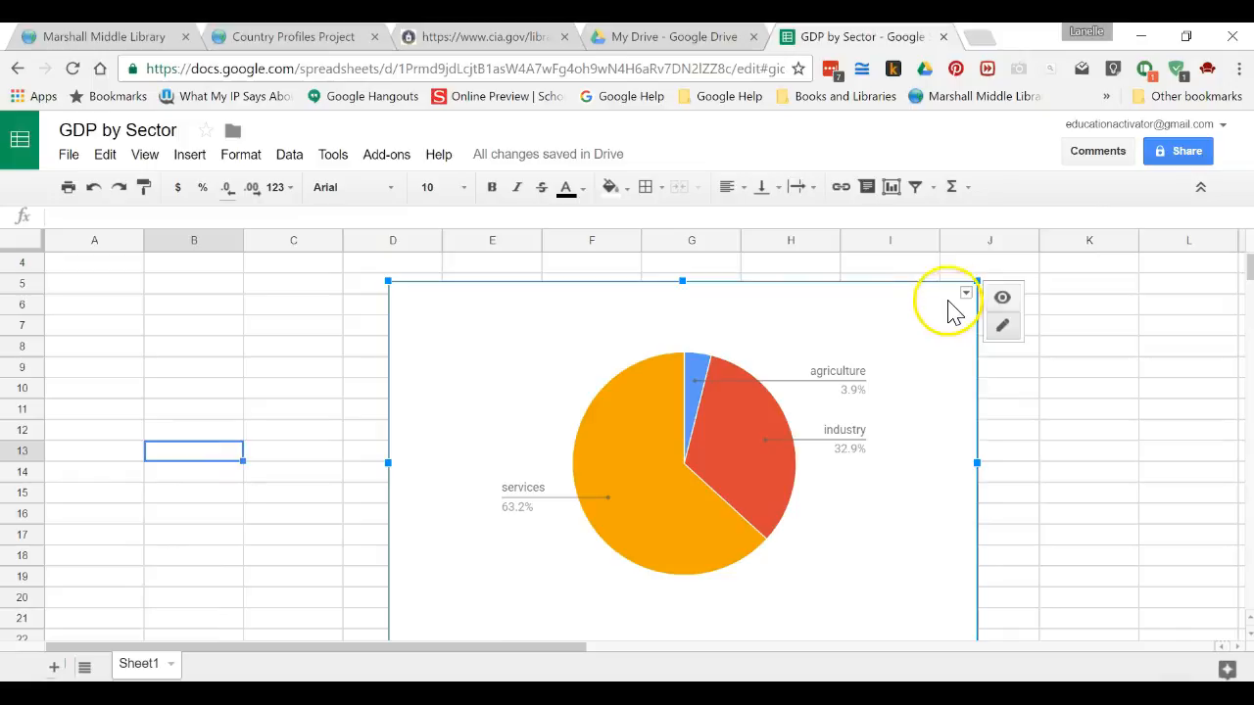
pyautogui.click(966, 295)
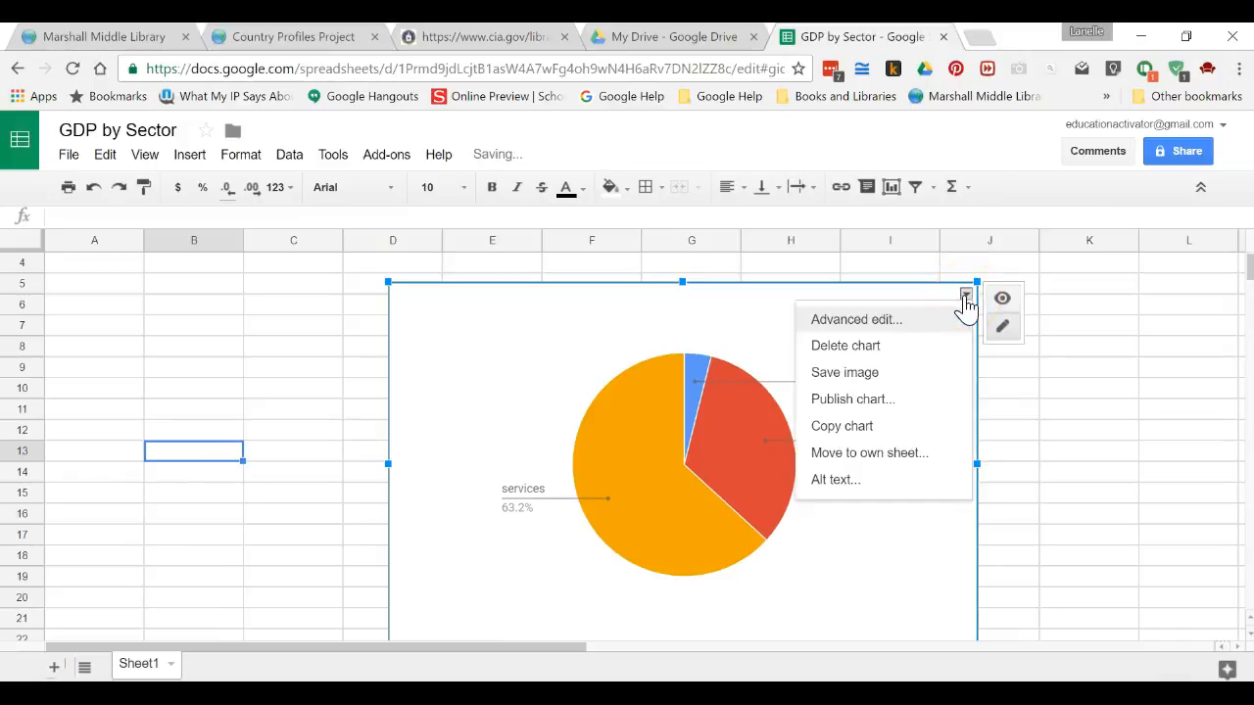
pyautogui.click(926, 319)
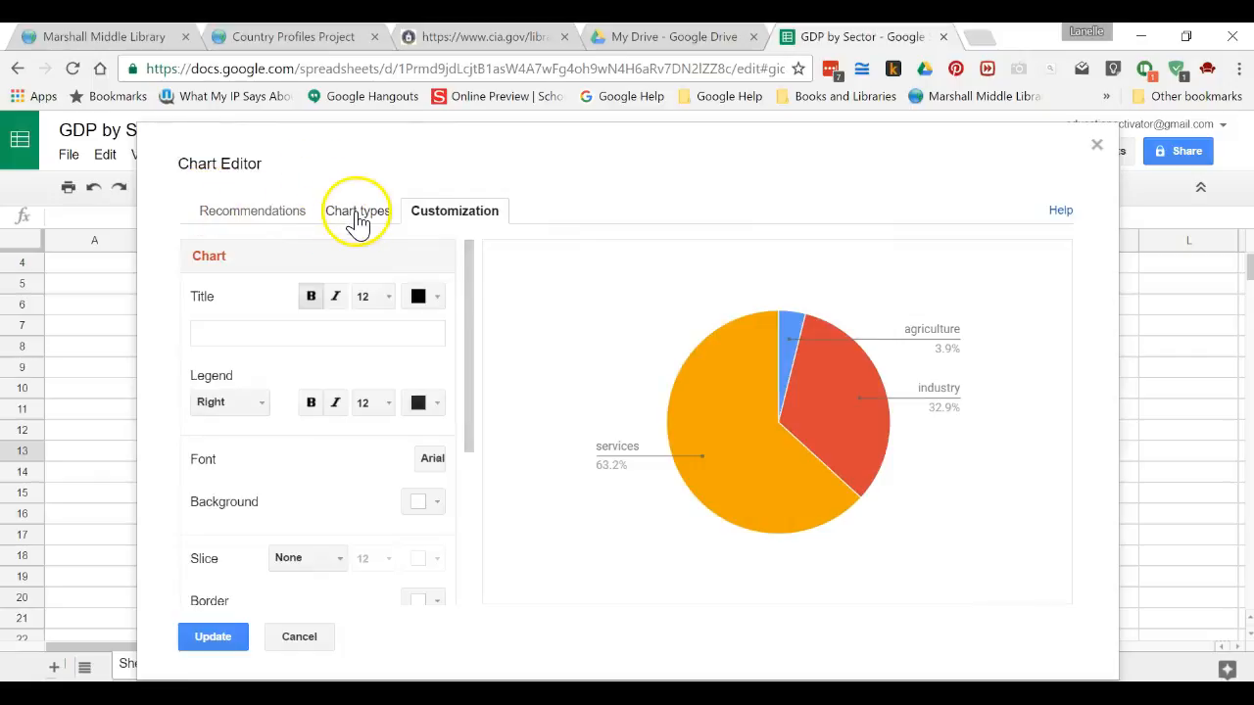
pyautogui.click(357, 216)
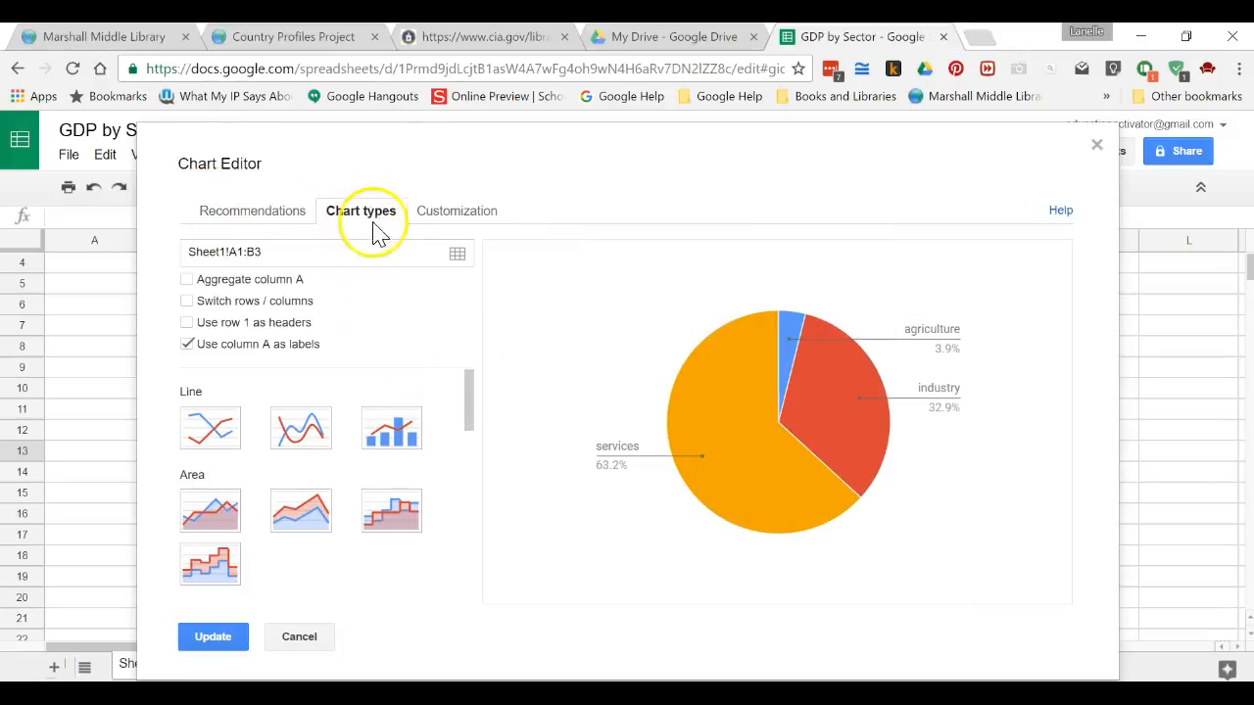
pyautogui.moveTo(469, 392); pyautogui.dragTo(470, 497)
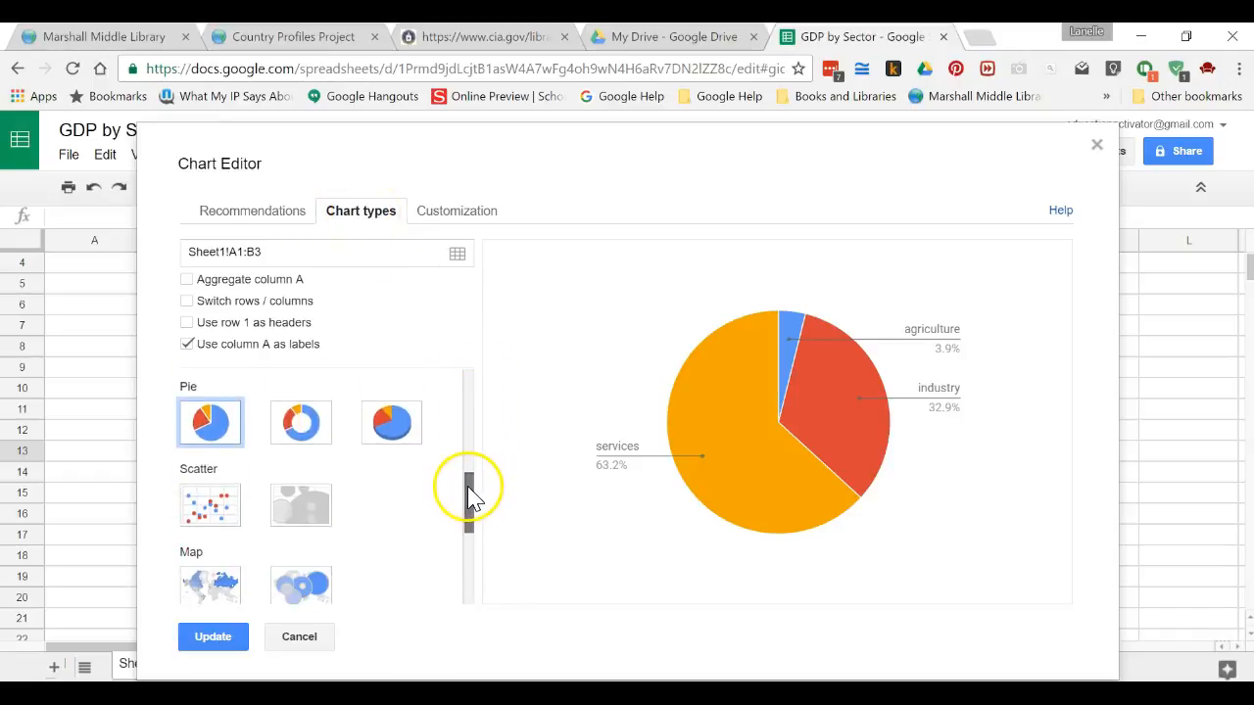
pyautogui.click(393, 419)
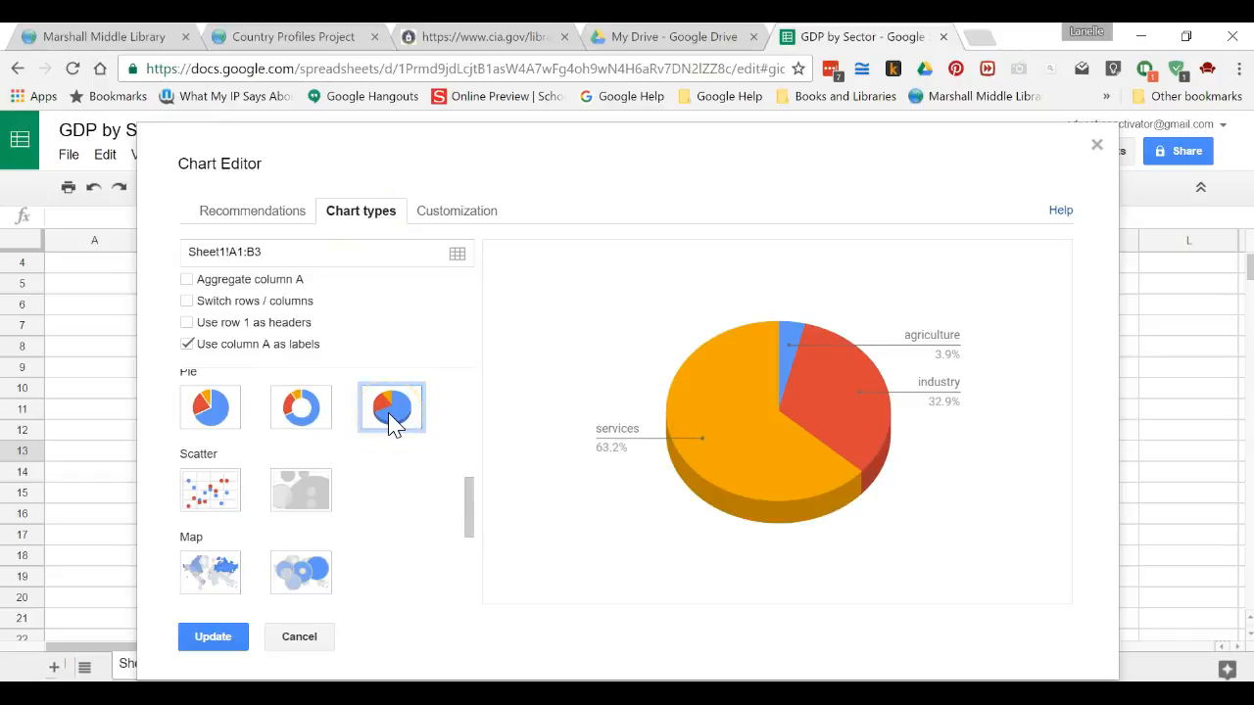
pyautogui.click(313, 431)
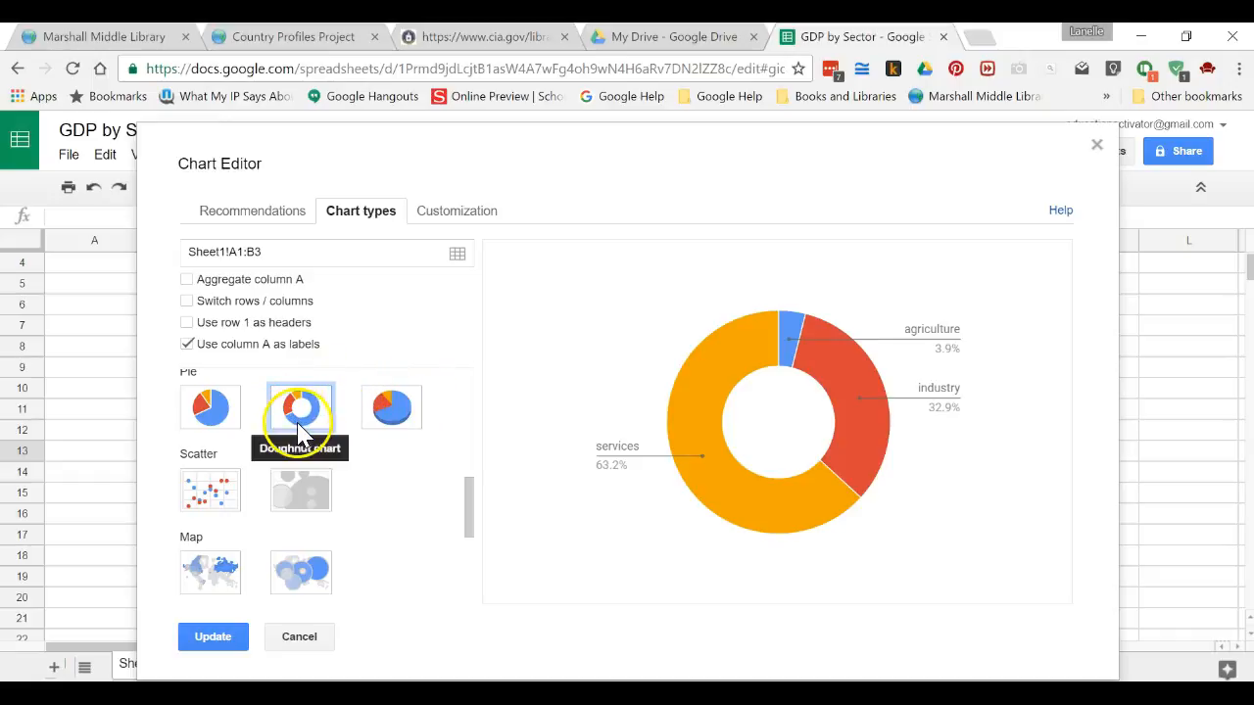
pyautogui.click(233, 639)
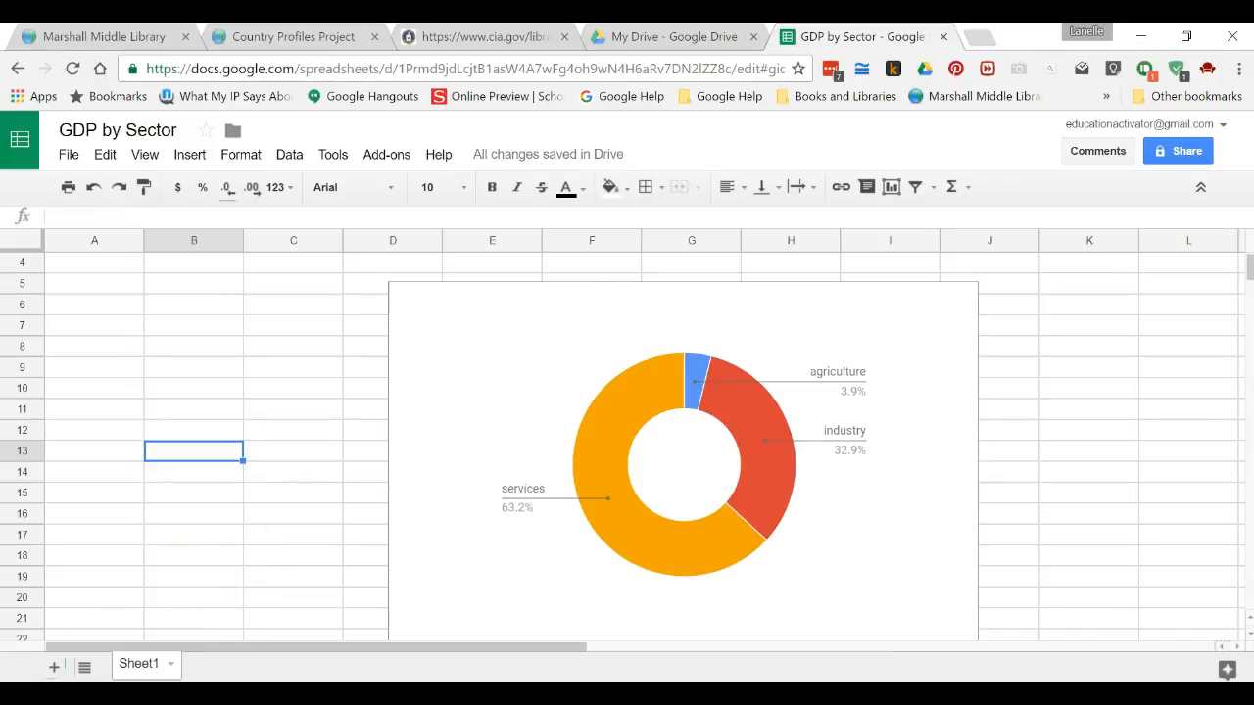
# Step: Move the doughnut chart onto its own sheet
pyautogui.rightClick(457, 412)
pyautogui.click(330, 392)
pyautogui.click(551, 389)
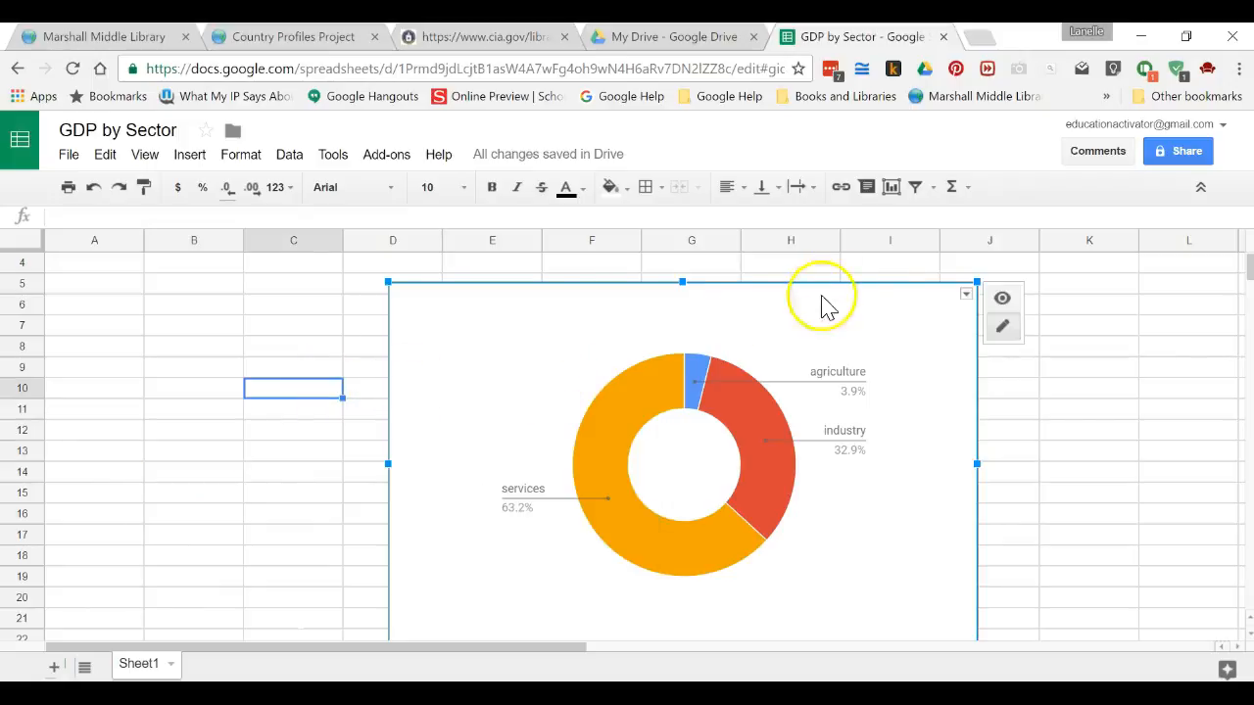
pyautogui.click(965, 295)
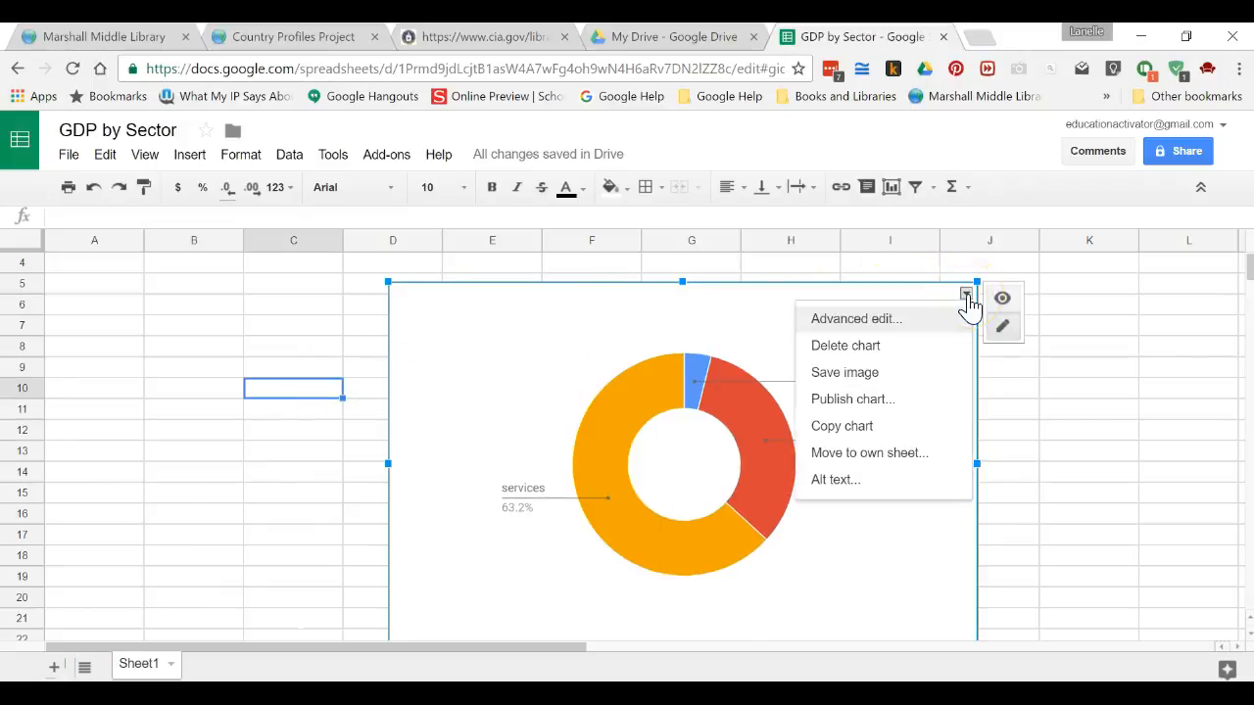
pyautogui.click(922, 455)
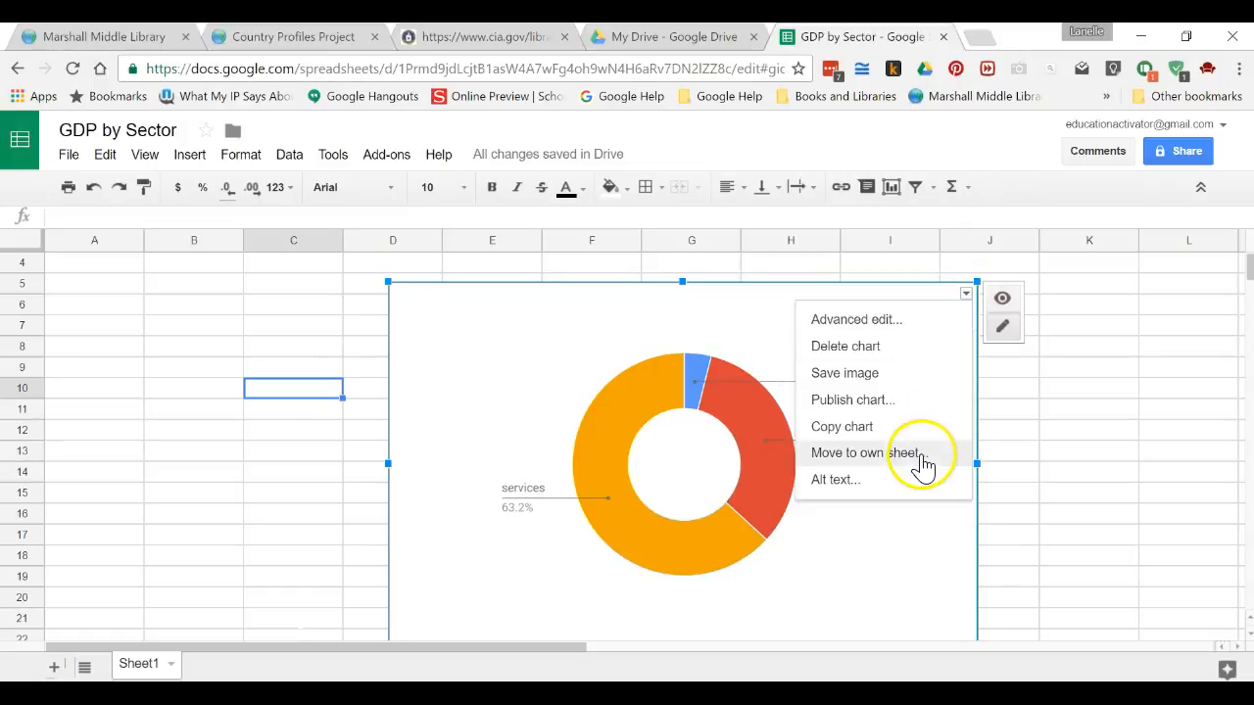
pyautogui.click(922, 455)
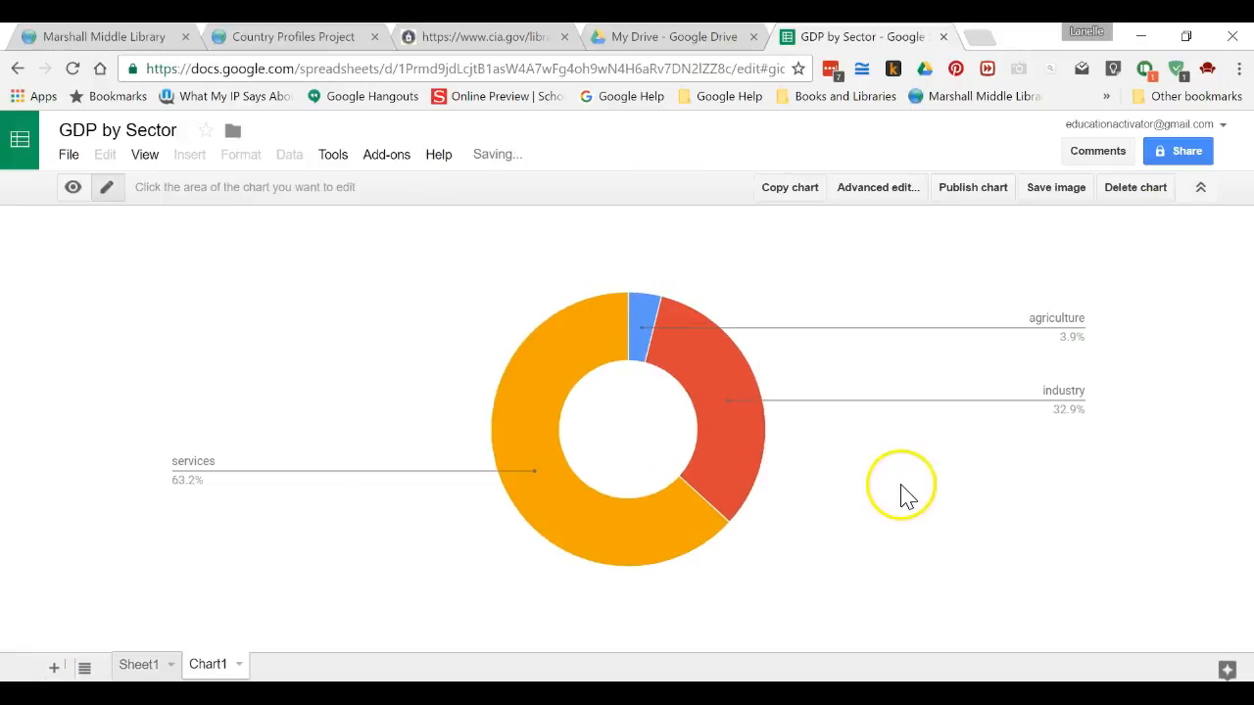
pyautogui.click(848, 291)
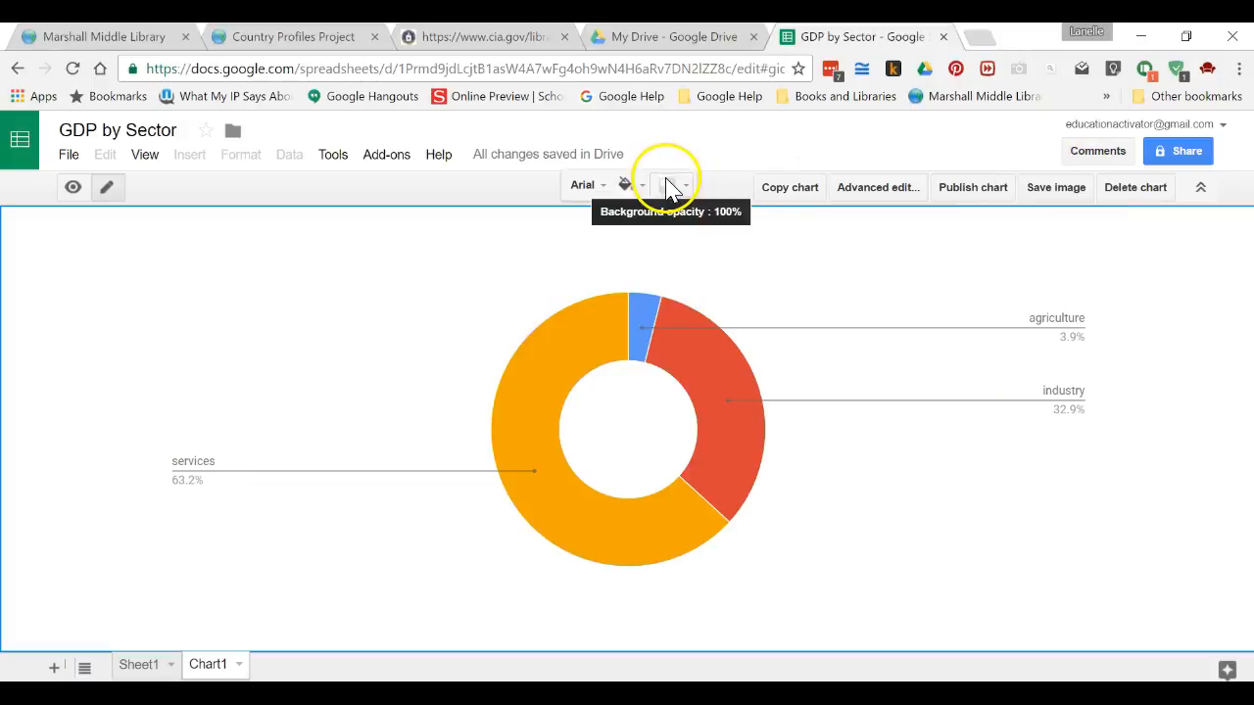
pyautogui.click(881, 188)
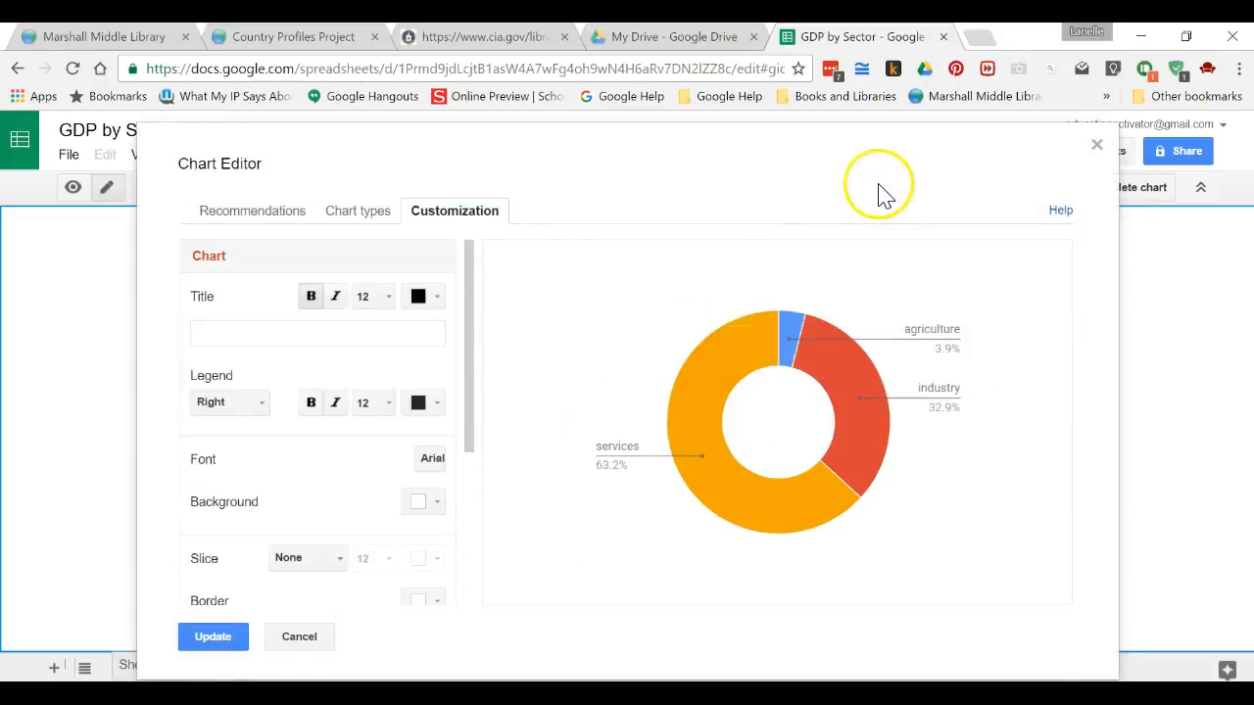
pyautogui.click(351, 333)
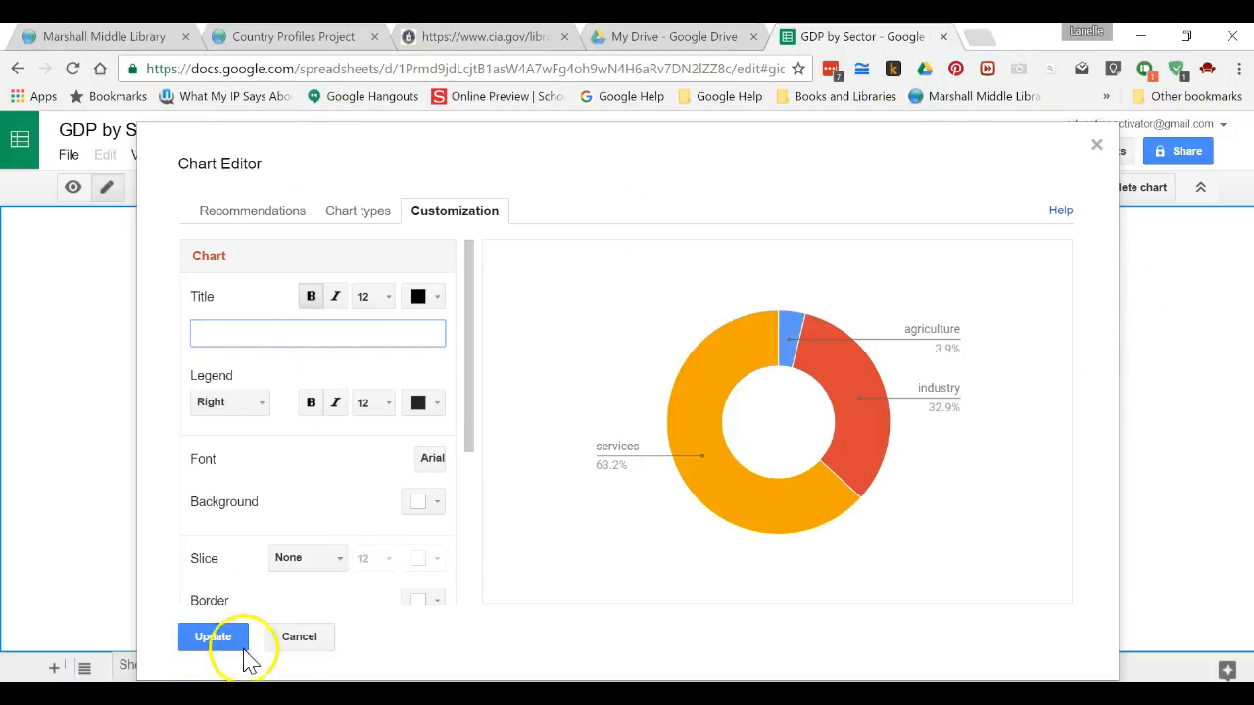
pyautogui.click(290, 644)
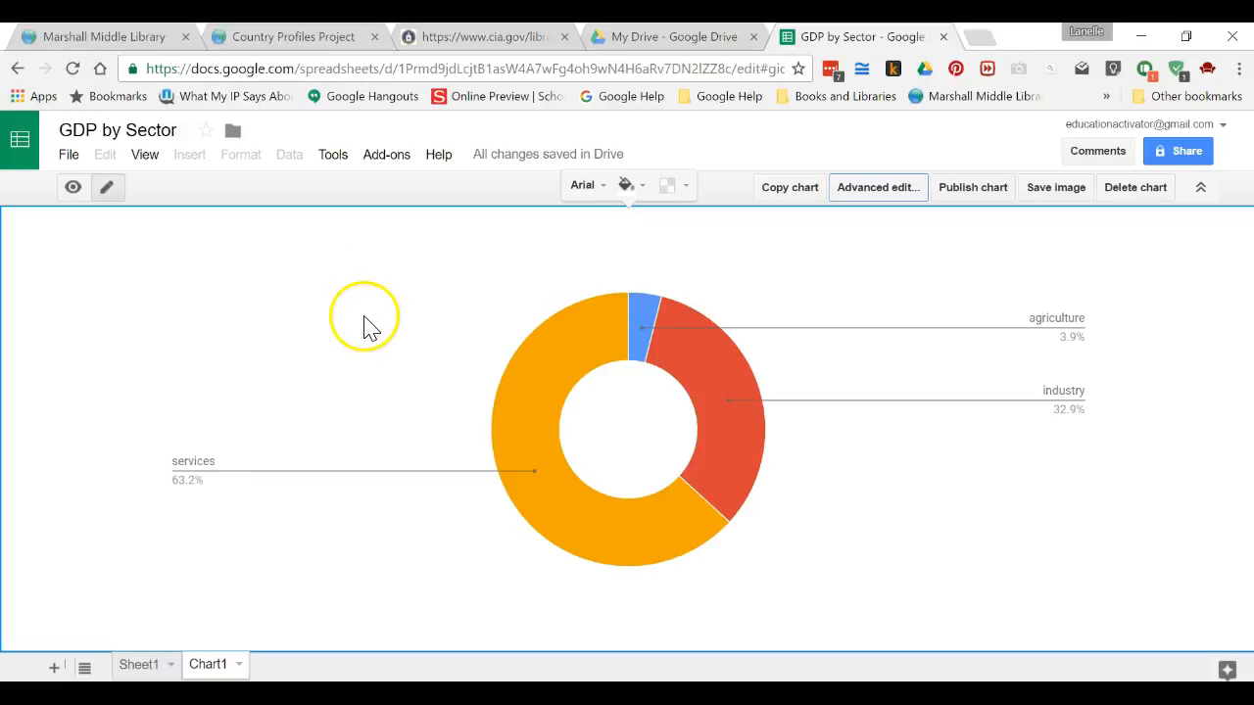
# Step: Open the Sticky Notes outline and highlight the 'Labor force - by occupation:' line as the next topic
pyautogui.click(744, 694)
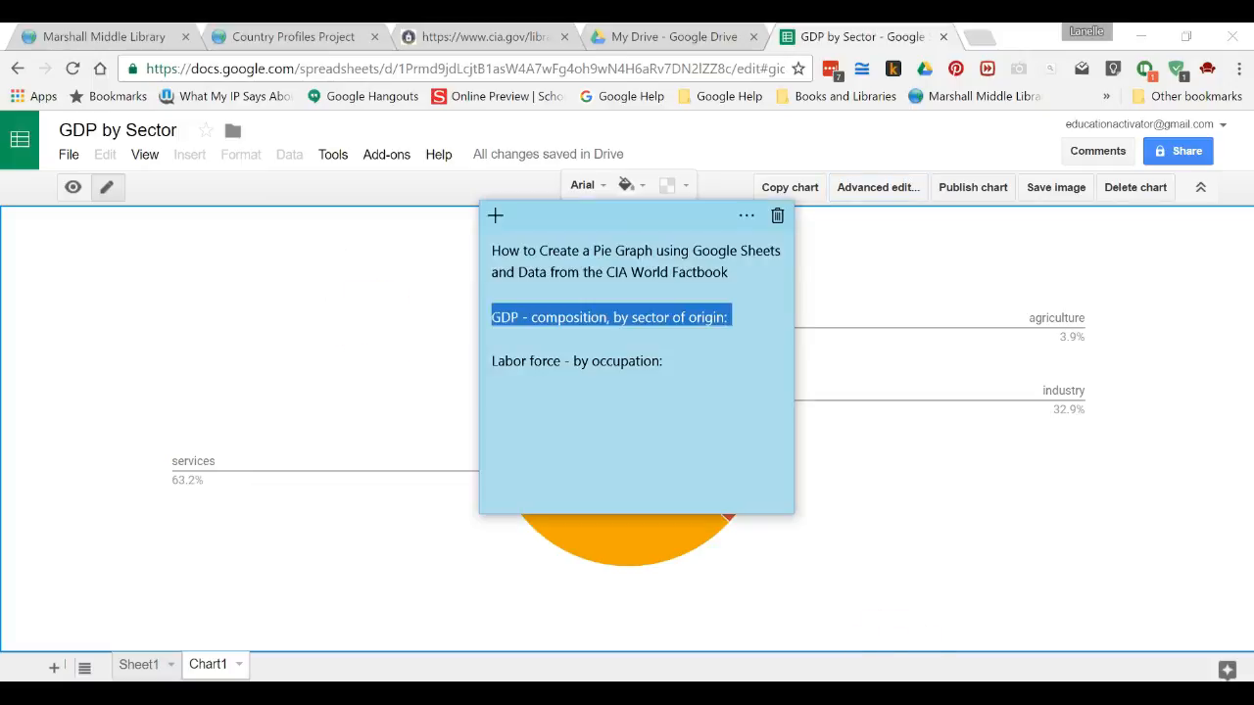
pyautogui.click(703, 368)
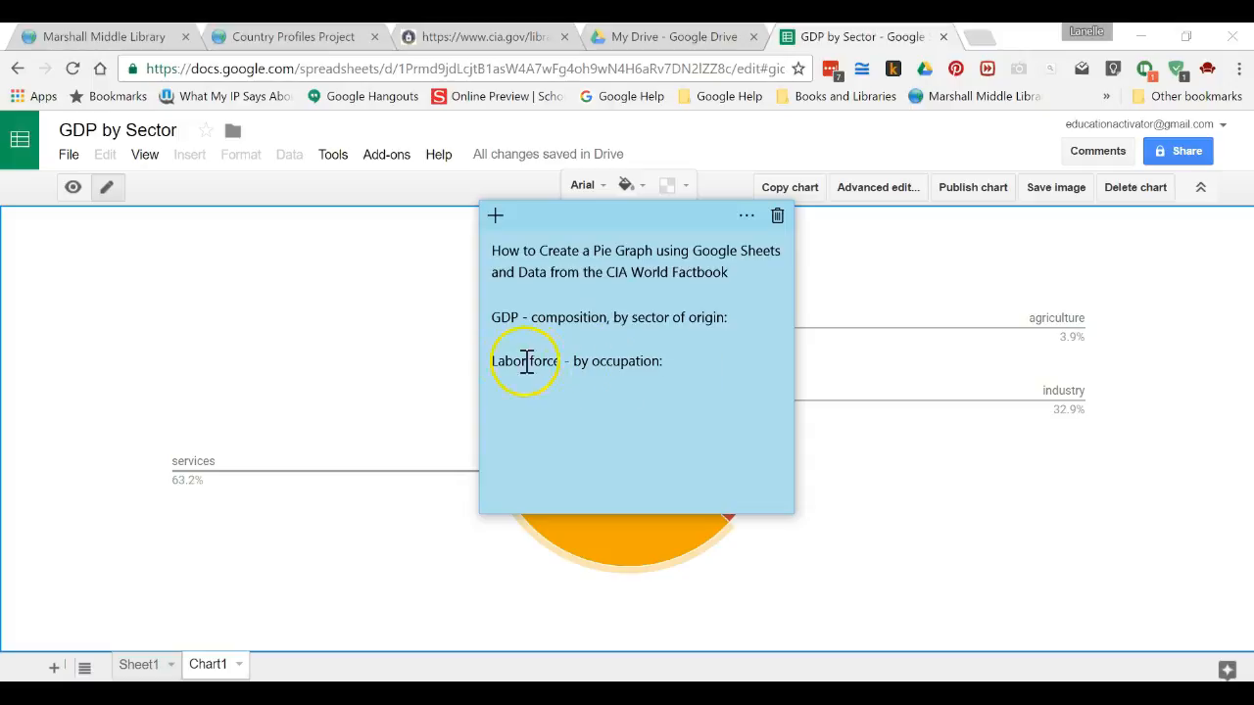
pyautogui.tripleClick(492, 363)
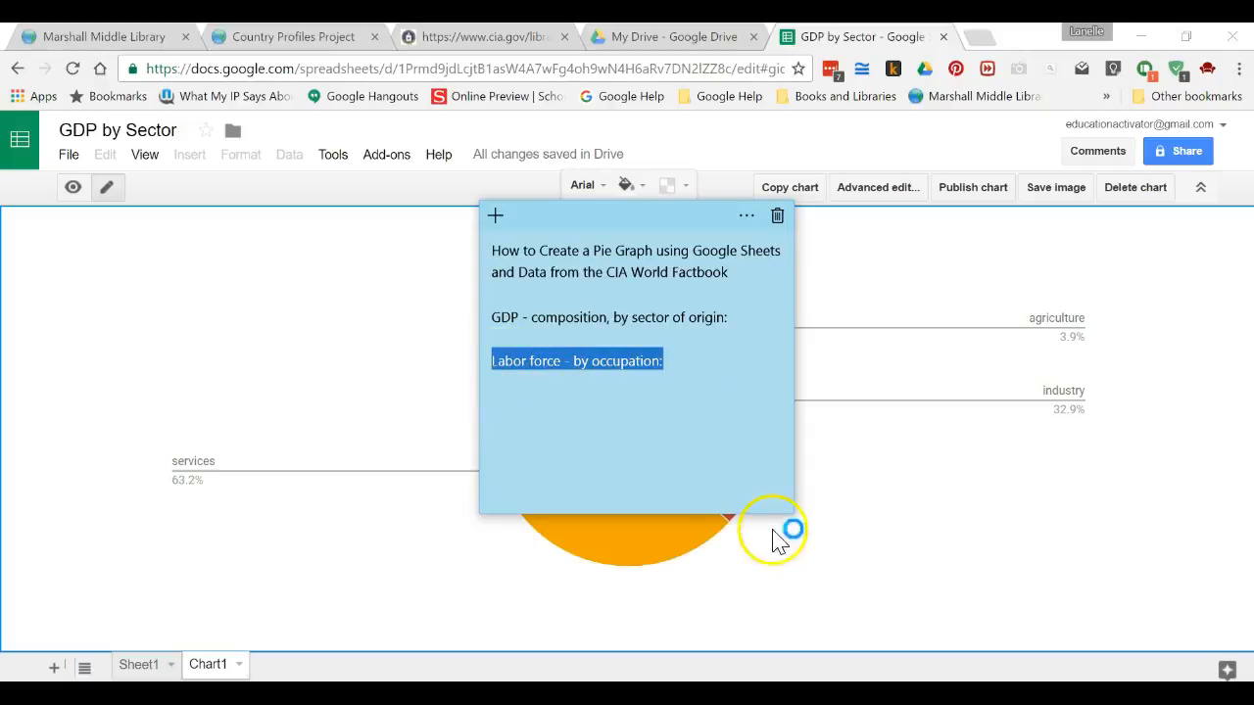
pyautogui.click(686, 442)
pyautogui.moveTo(672, 363); pyautogui.dragTo(491, 372)
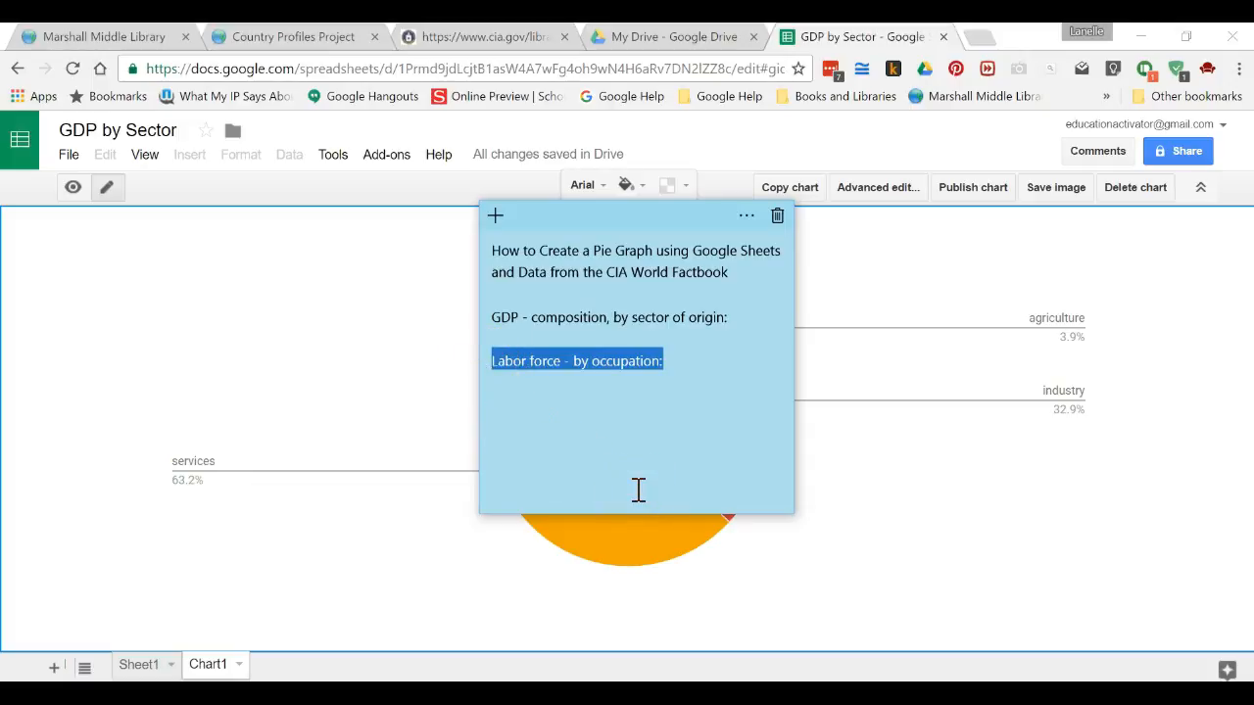
pyautogui.click(889, 574)
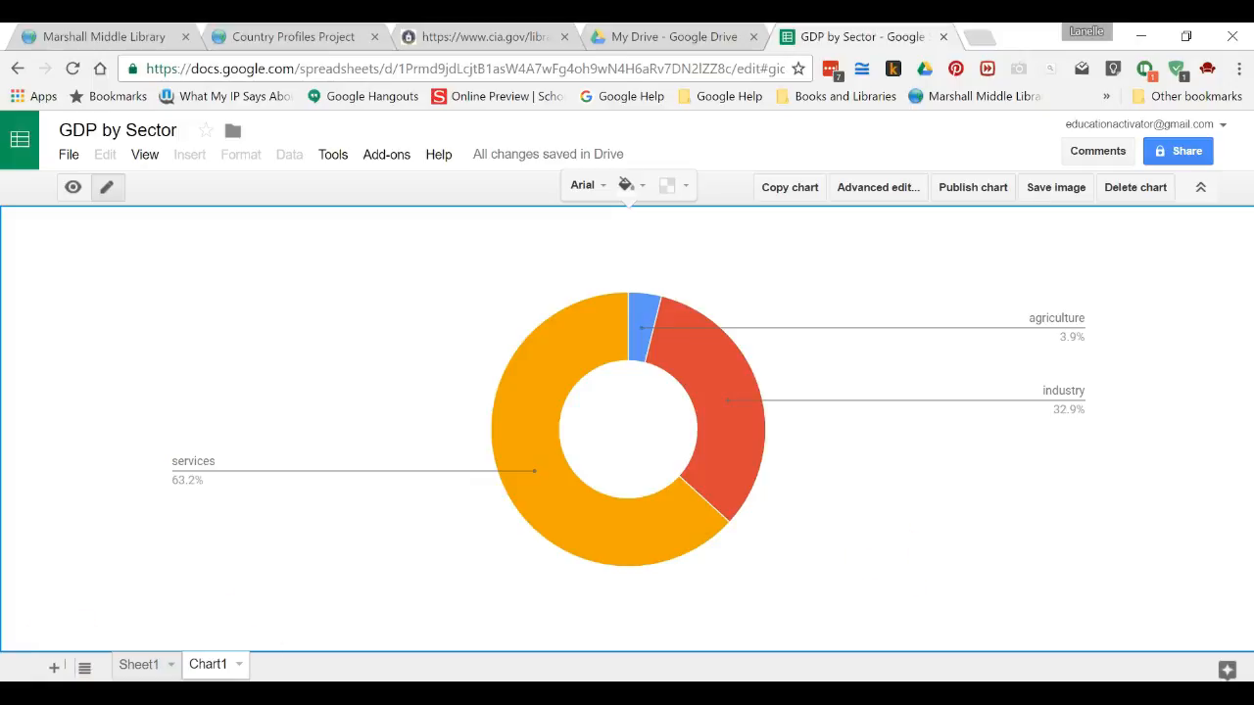